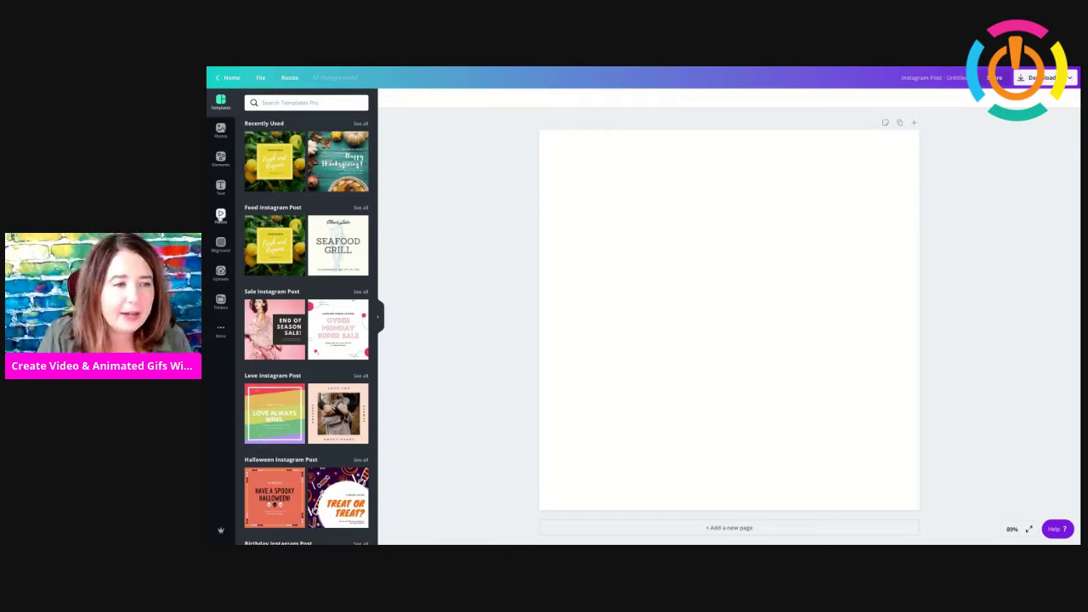
Browse the stock video categories and add the orange-and-pink bokeh lights clip from Backgrounds to the page
{"action": "left_click", "coordinate": [221, 217]}
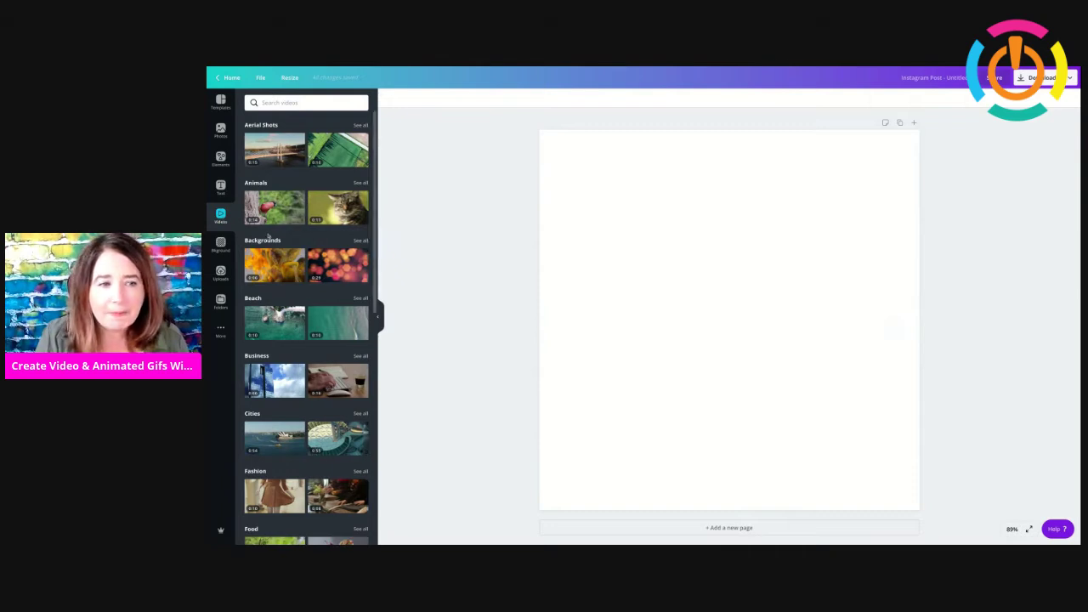
{"action": "scroll", "coordinate": [271, 240], "scroll_direction": "down", "scroll_amount": 5}
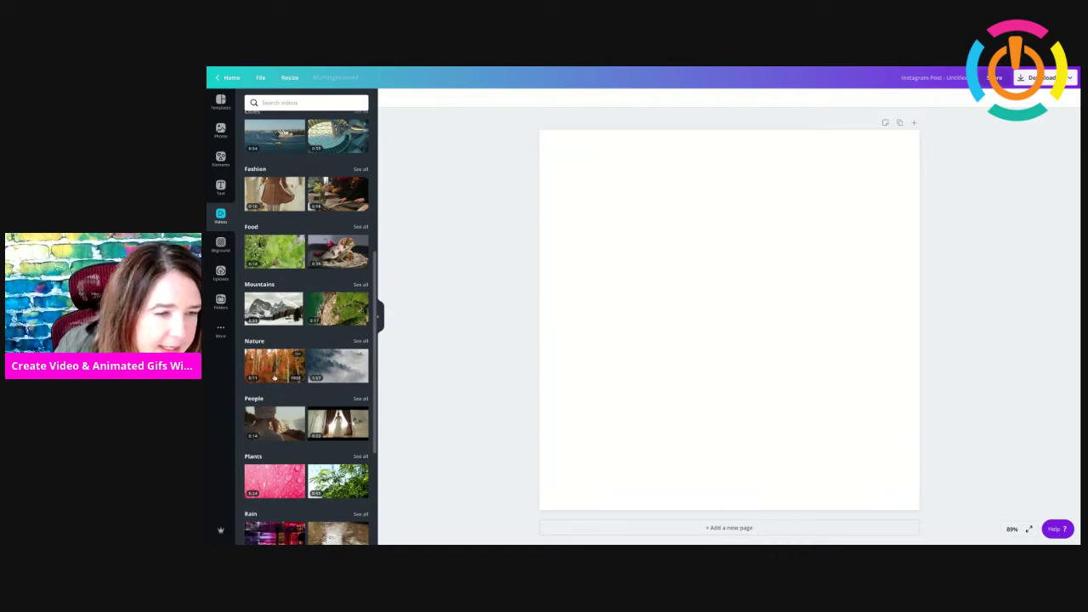
{"action": "scroll", "coordinate": [320, 293], "scroll_direction": "up", "scroll_amount": 2}
{"action": "scroll", "coordinate": [321, 293], "scroll_direction": "up", "scroll_amount": 1}
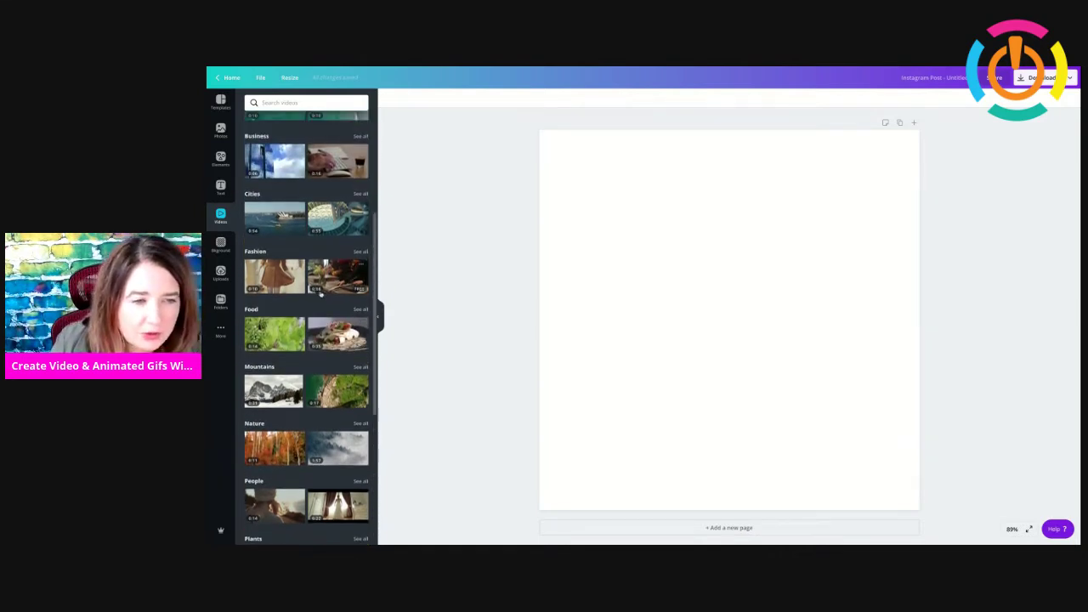
{"action": "scroll", "coordinate": [304, 288], "scroll_direction": "up", "scroll_amount": 3}
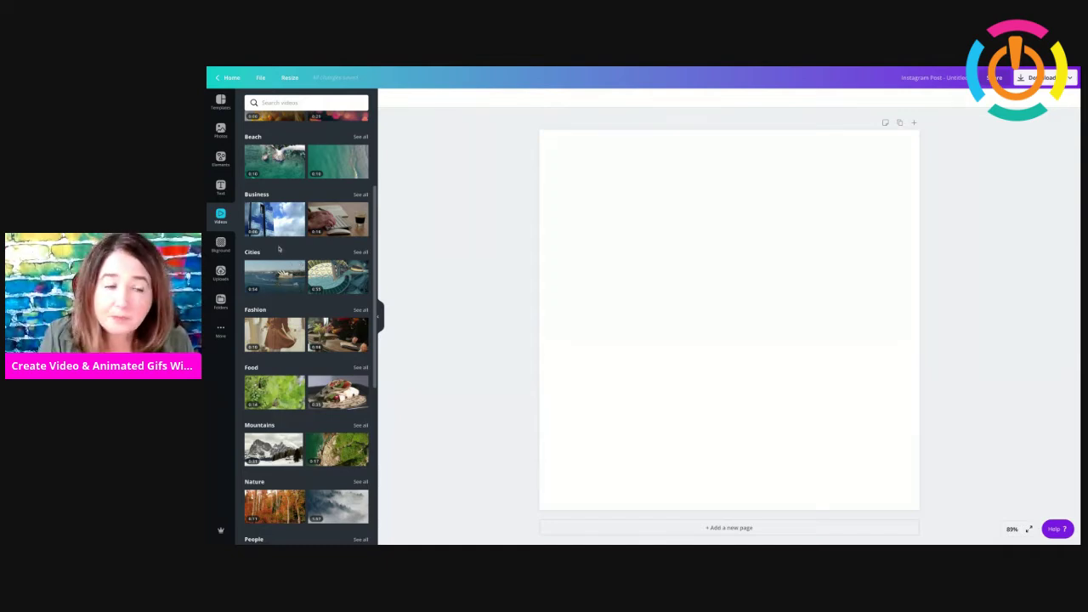
{"action": "scroll", "coordinate": [307, 329], "scroll_direction": "up", "scroll_amount": 2}
{"action": "scroll", "coordinate": [306, 329], "scroll_direction": "up", "scroll_amount": 1}
{"action": "left_click", "coordinate": [338, 236]}
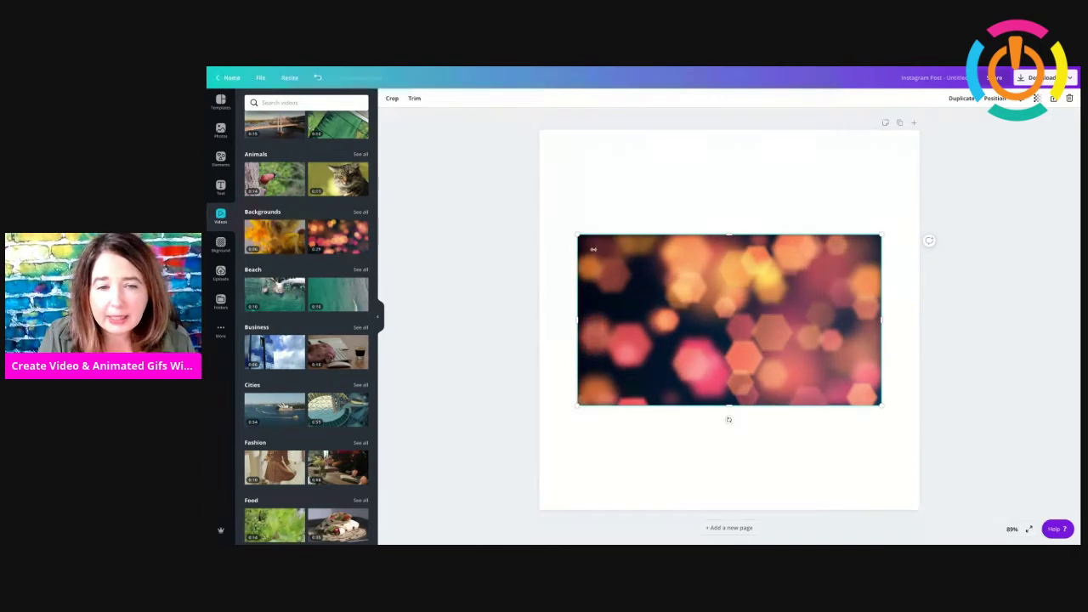
Enlarge the bokeh video from its corners until it covers the entire square page
{"action": "mouse_move", "coordinate": [592, 238]}
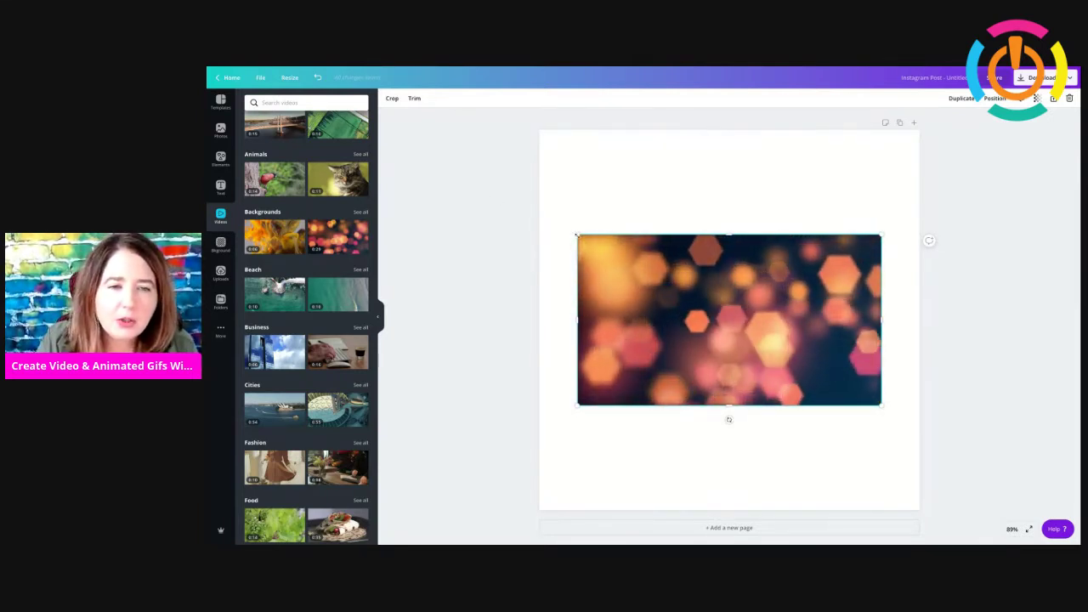
{"action": "left_click_drag", "start_coordinate": [520, 202], "coordinate": [428, 150]}
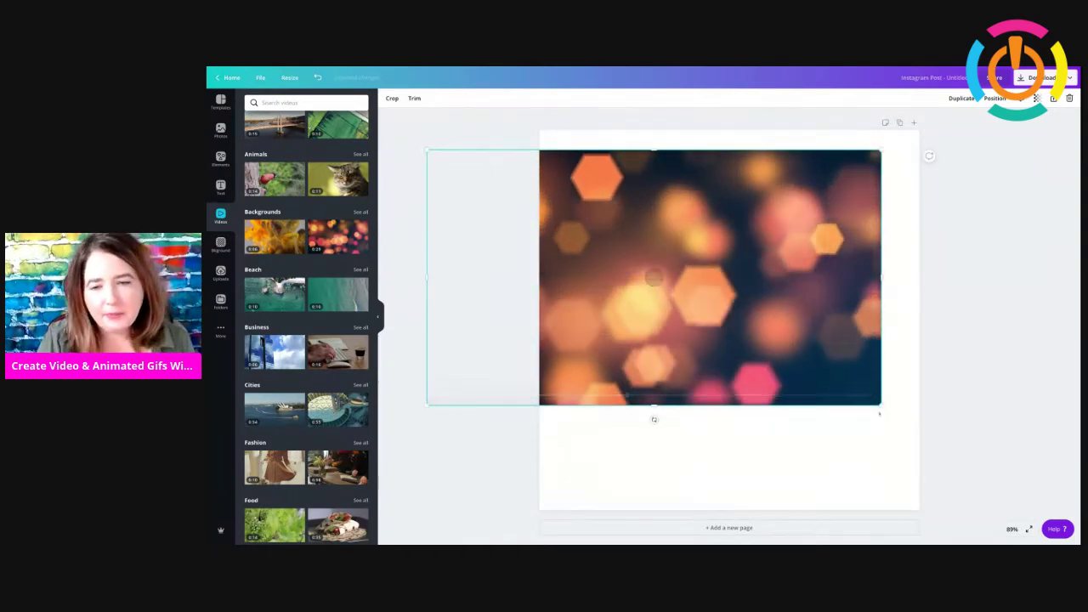
{"action": "left_click_drag", "start_coordinate": [878, 406], "coordinate": [1045, 498]}
{"action": "mouse_move", "coordinate": [428, 149]}
{"action": "left_mouse_down"}
{"action": "mouse_move", "coordinate": [384, 126]}
{"action": "mouse_move", "coordinate": [433, 154]}
{"action": "left_mouse_up"}
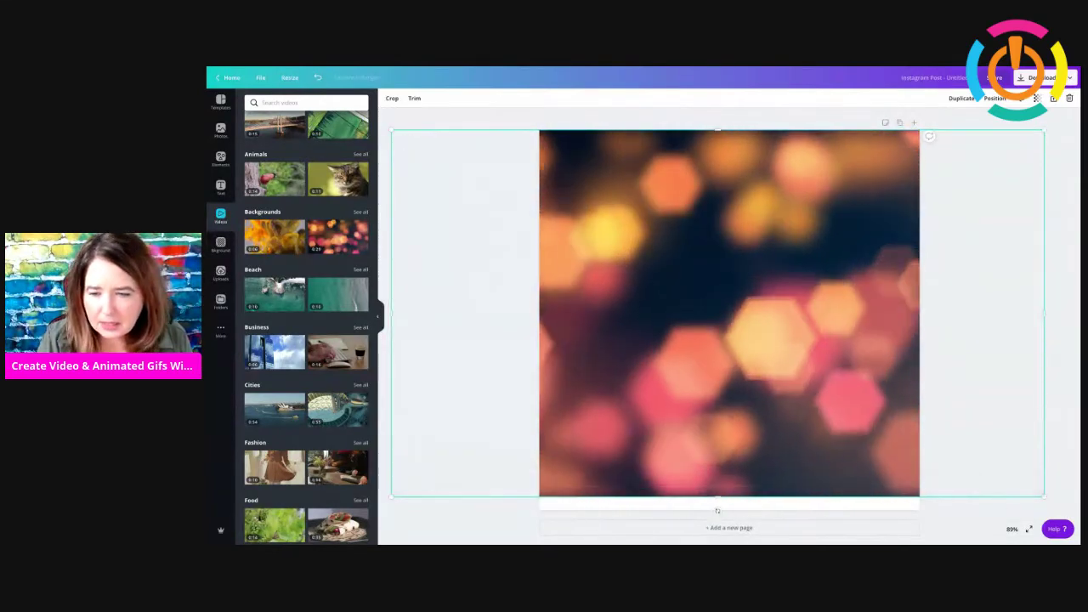
{"action": "left_click_drag", "start_coordinate": [1043, 499], "coordinate": [1066, 510]}
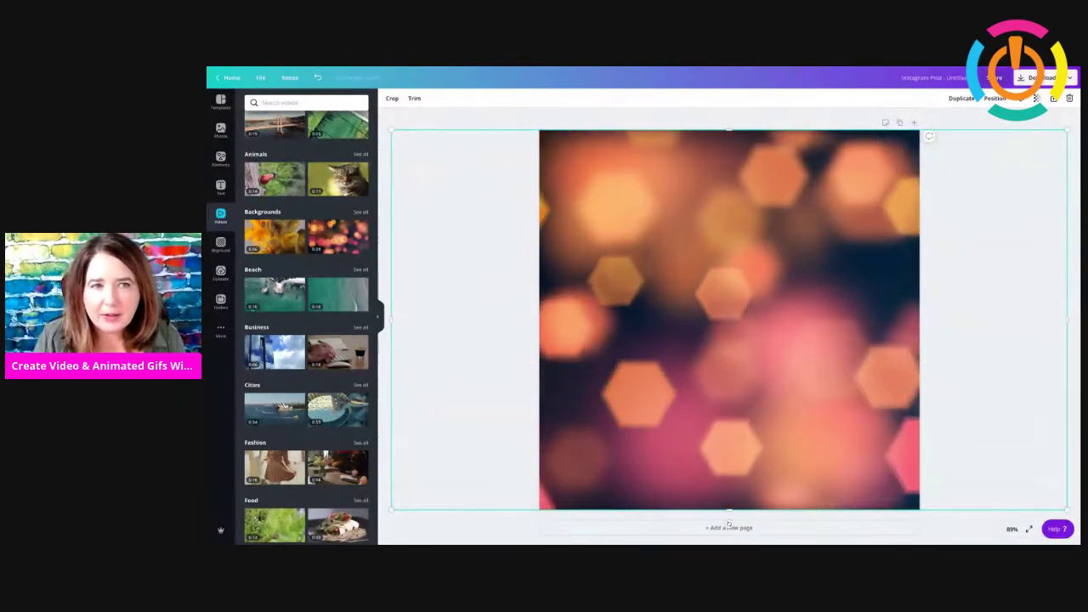
Add the Thanks Giving Dinner font combination and enlarge it to nearly the full page width
{"action": "left_click", "coordinate": [220, 187]}
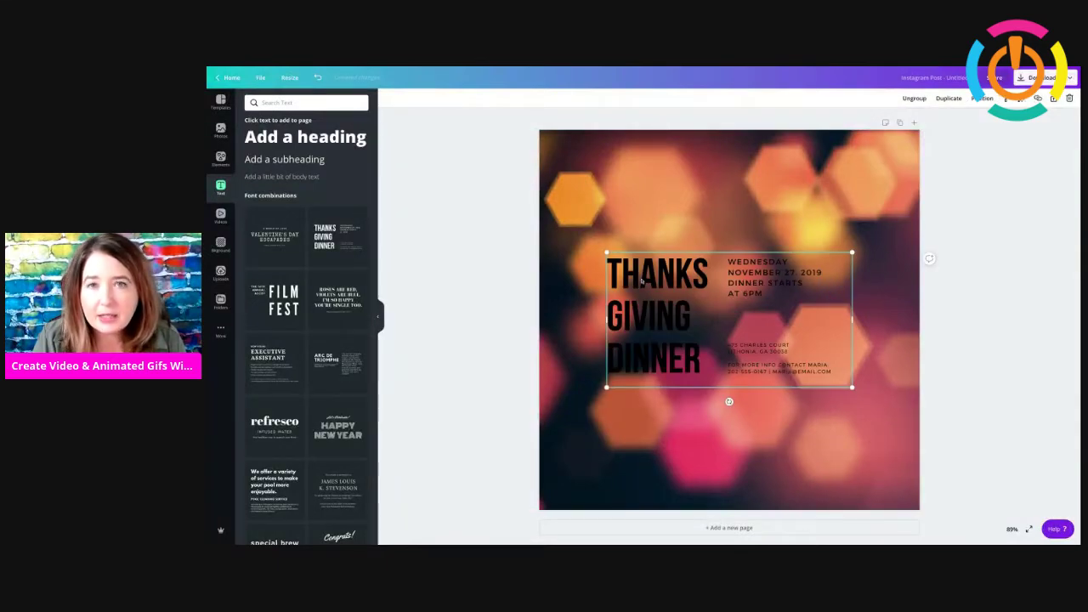
{"action": "left_click_drag", "start_coordinate": [606, 253], "coordinate": [559, 226]}
{"action": "left_click_drag", "start_coordinate": [851, 387], "coordinate": [905, 455]}
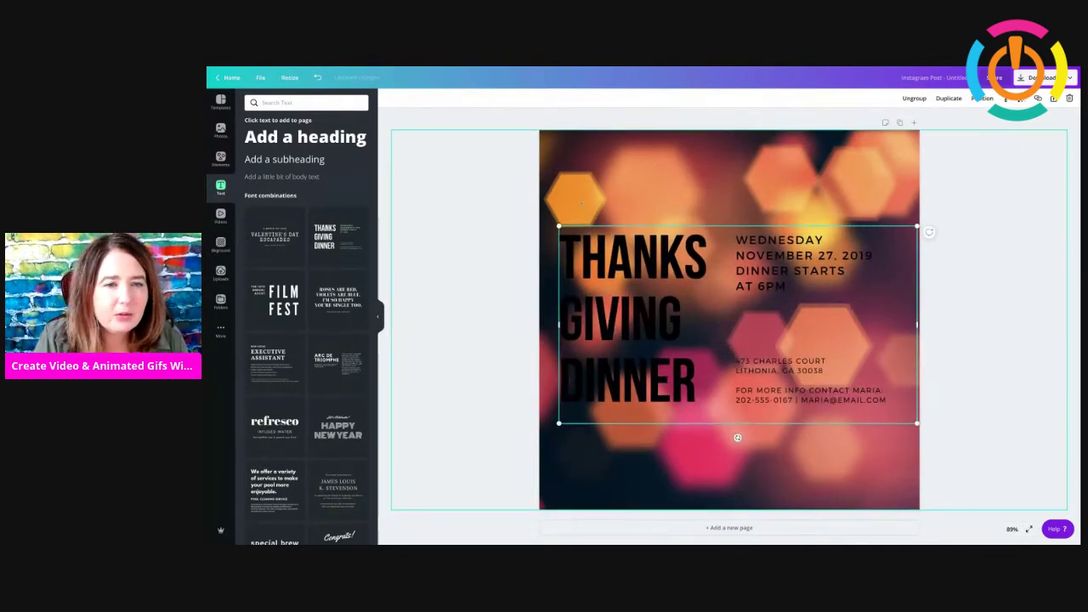
Change the color of the large THANKS GIVING DINNER heading to white
{"action": "left_click", "coordinate": [595, 228]}
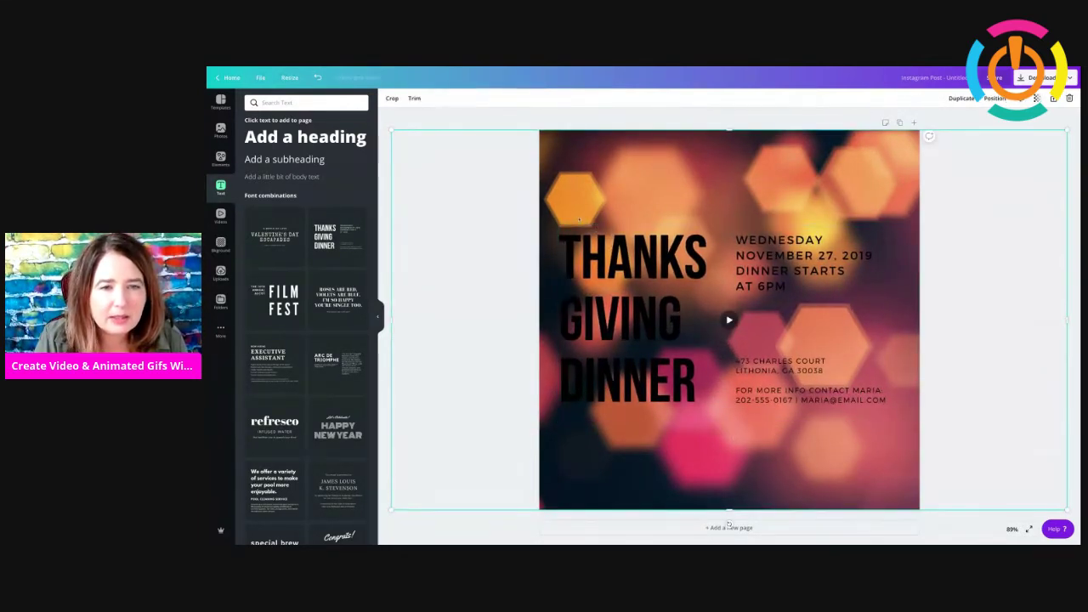
{"action": "left_click", "coordinate": [583, 234]}
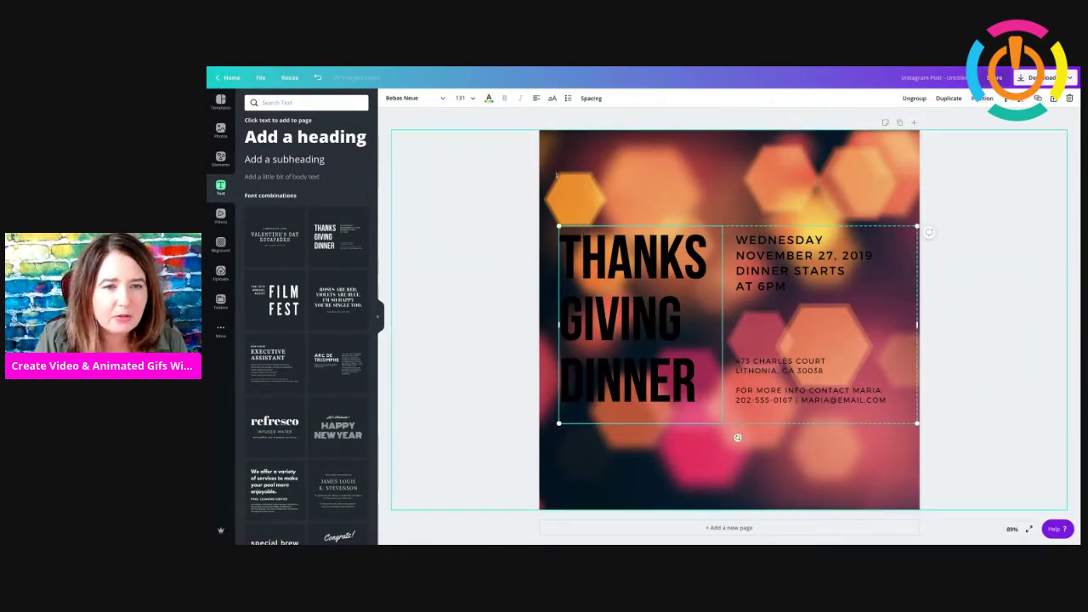
{"action": "left_click", "coordinate": [588, 227]}
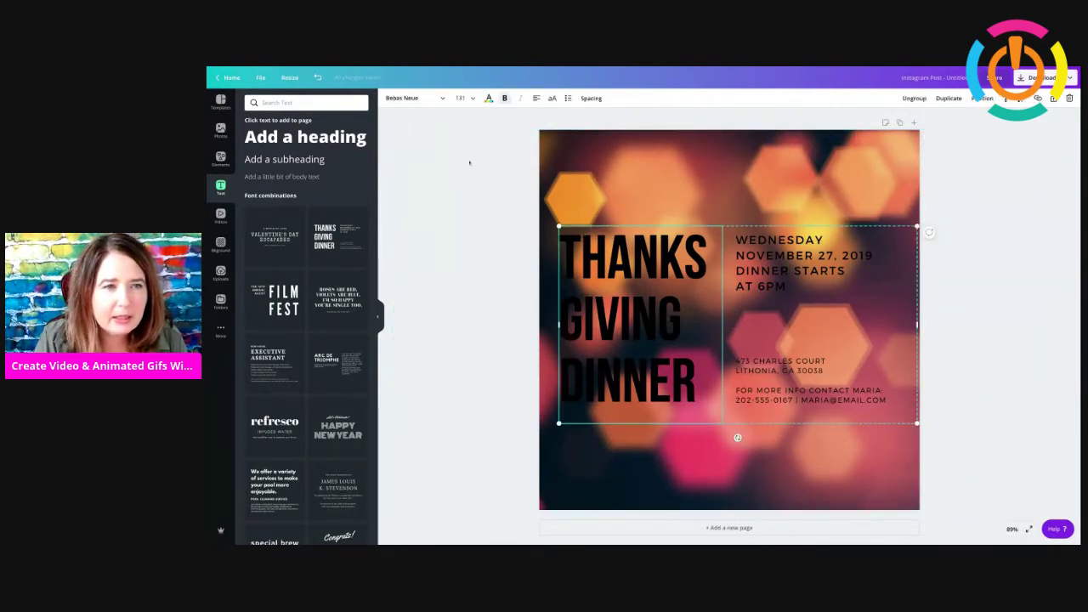
{"action": "left_click", "coordinate": [489, 98]}
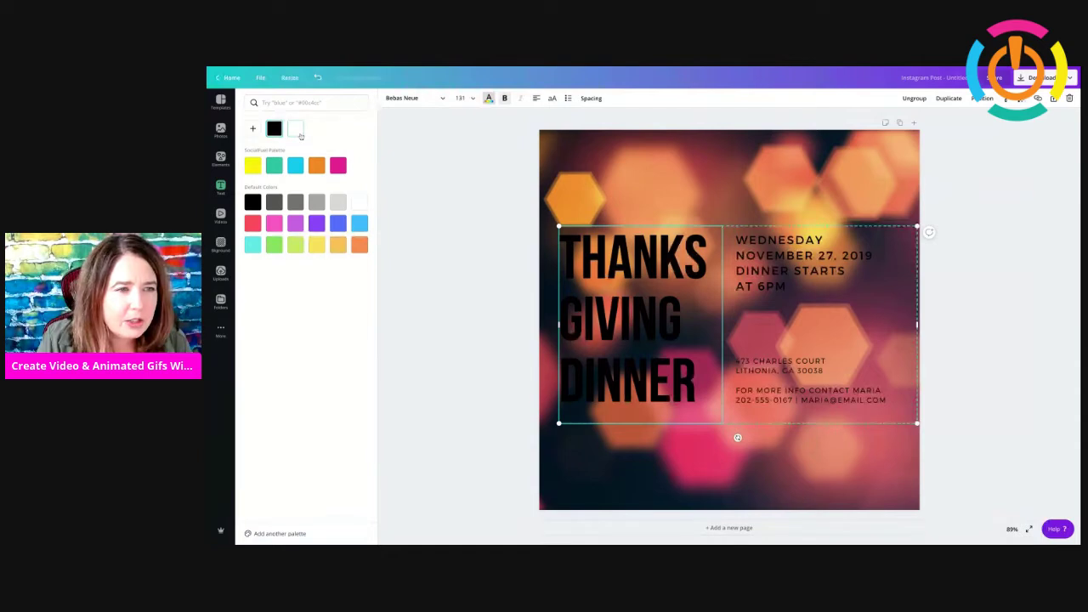
{"action": "left_click", "coordinate": [298, 131]}
Change the color of the date and dinner time text block to white
{"action": "left_click", "coordinate": [742, 272]}
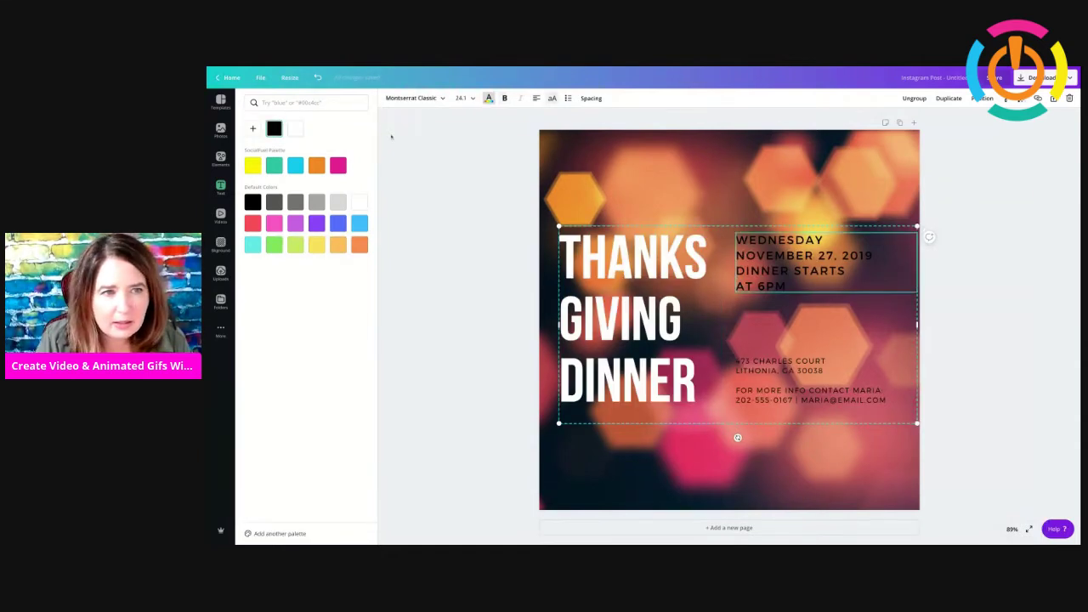
{"action": "left_click", "coordinate": [489, 99]}
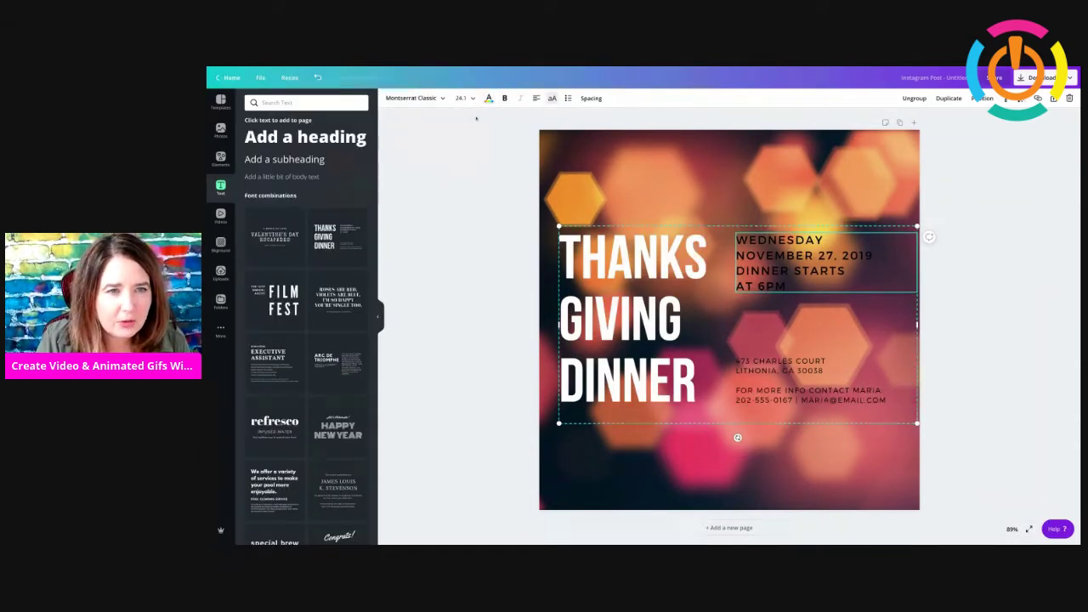
{"action": "left_click", "coordinate": [490, 100]}
{"action": "left_click", "coordinate": [295, 127]}
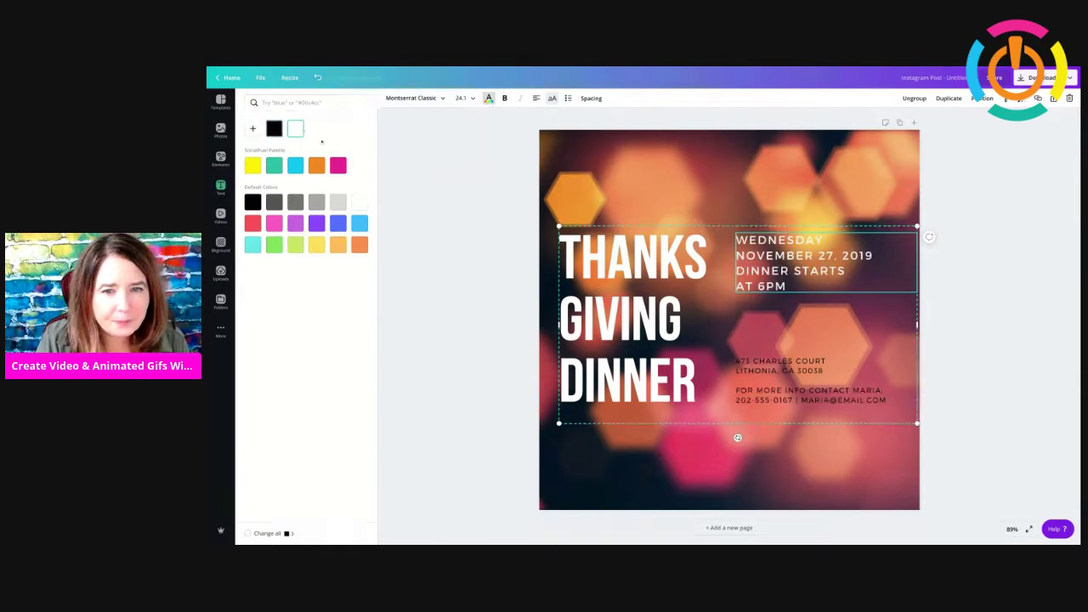
Change the color of the address and contact details text block to white
{"action": "left_click", "coordinate": [763, 358]}
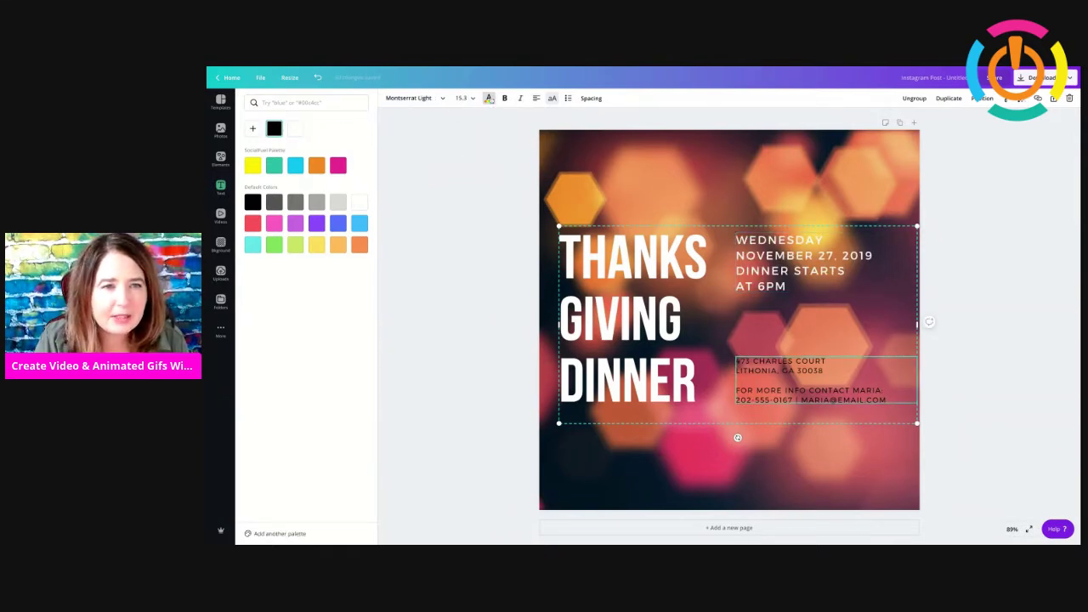
{"action": "left_click", "coordinate": [488, 99]}
{"action": "left_click", "coordinate": [489, 99]}
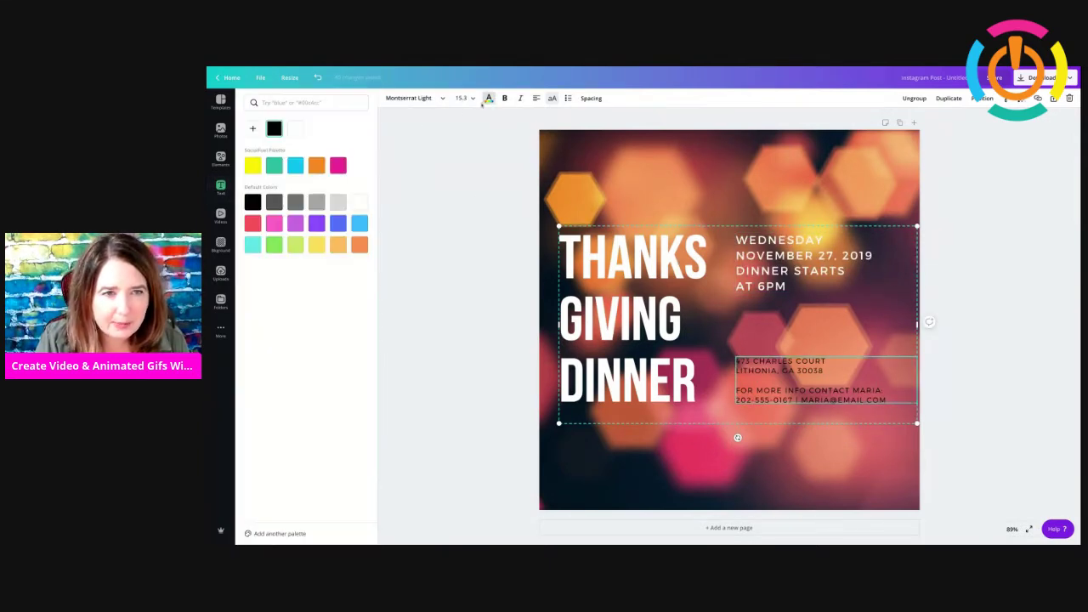
{"action": "left_click", "coordinate": [295, 129]}
Replace the heading's first word with trial letters, retype it as THANKS, and deselect the text
{"action": "left_click", "coordinate": [629, 260]}
{"action": "left_click", "coordinate": [632, 259]}
{"action": "double_click", "coordinate": [625, 260]}
{"action": "type", "text": "JJJ"}
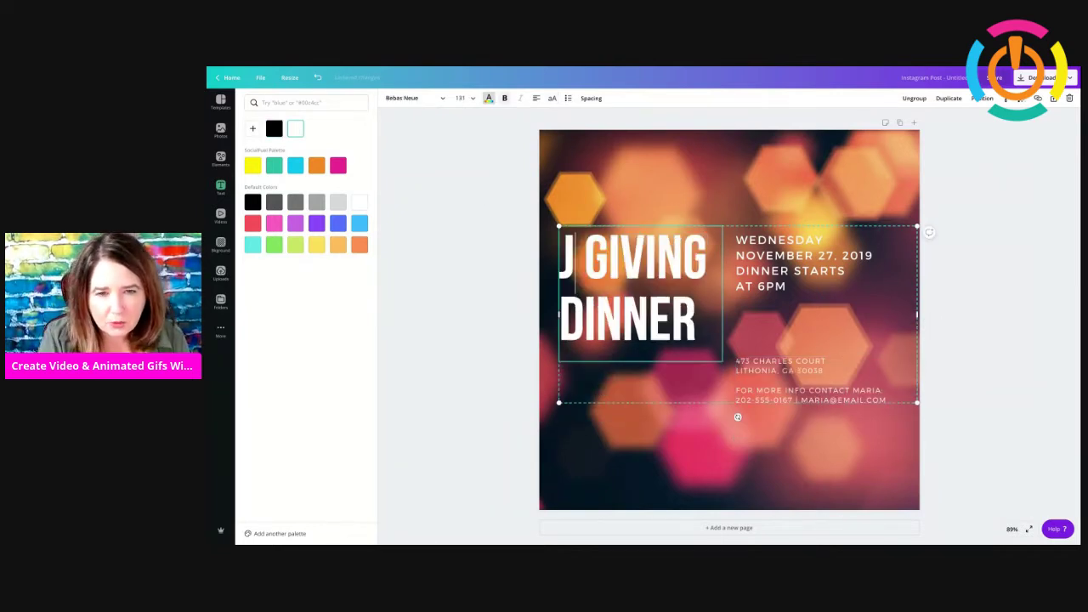
{"action": "key", "text": "BackSpace"}
{"action": "key", "text": "BackSpace"}
{"action": "key", "text": "BackSpace"}
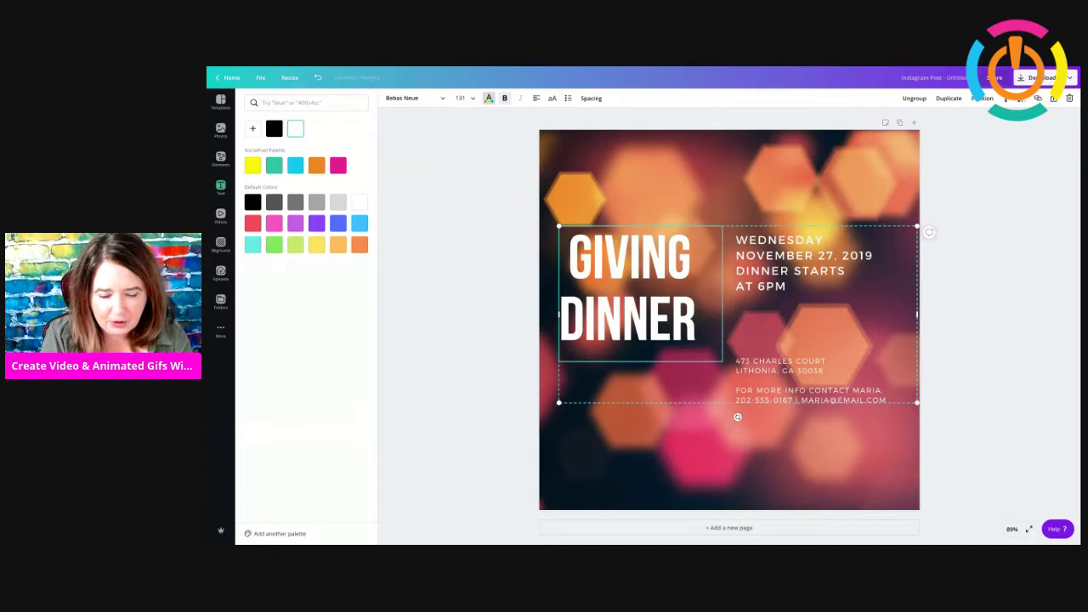
{"action": "type", "text": "THANKS"}
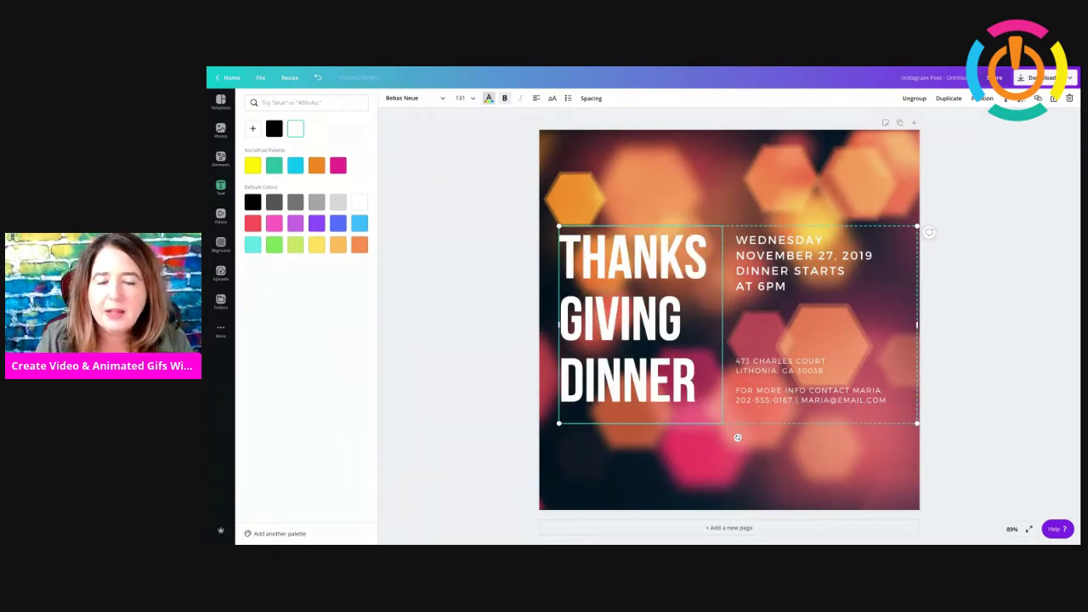
{"action": "left_click", "coordinate": [506, 214]}
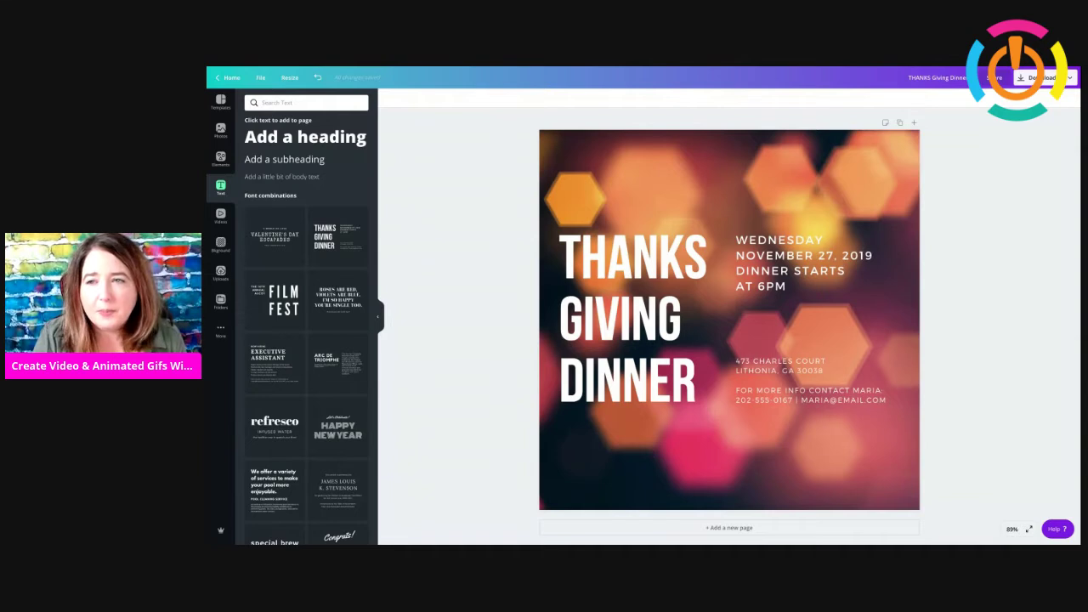
Download the design with the Video (MP4) file type and dismiss the published message
{"action": "left_click", "coordinate": [1039, 78]}
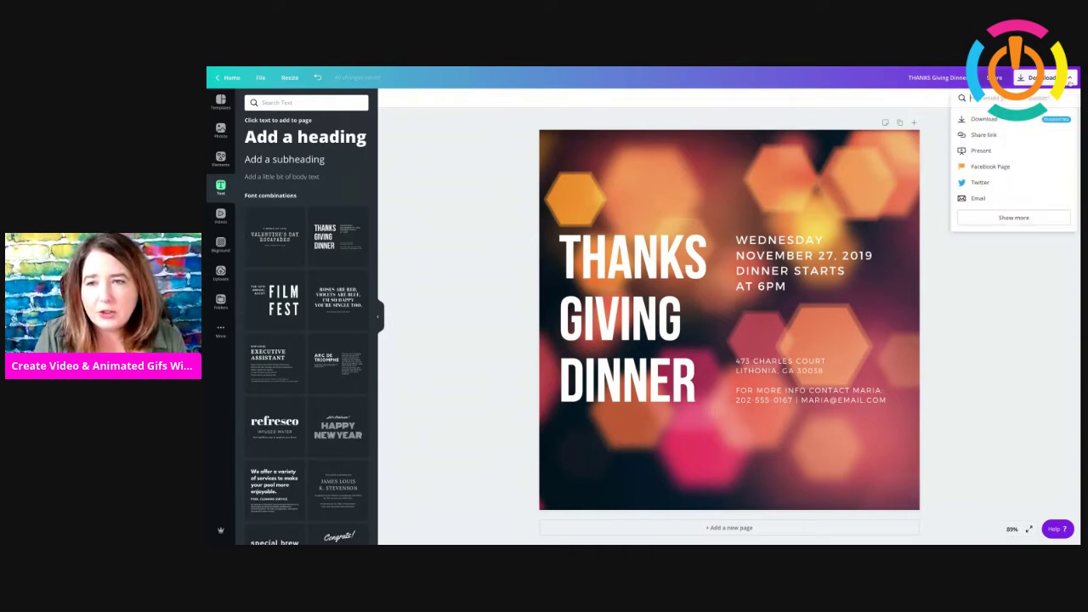
{"action": "left_click", "coordinate": [984, 119]}
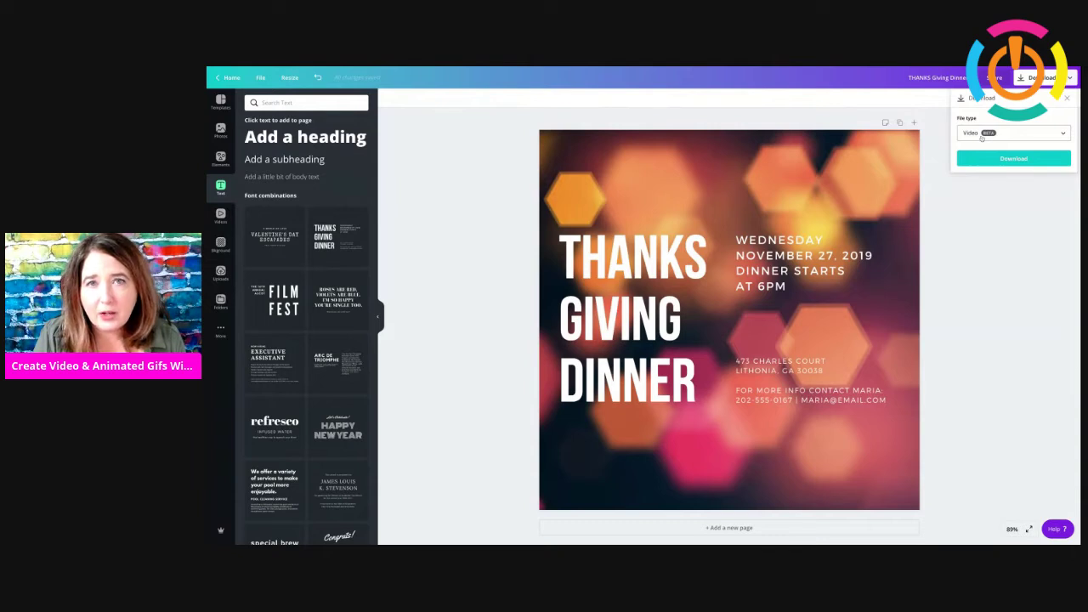
{"action": "left_click", "coordinate": [982, 136]}
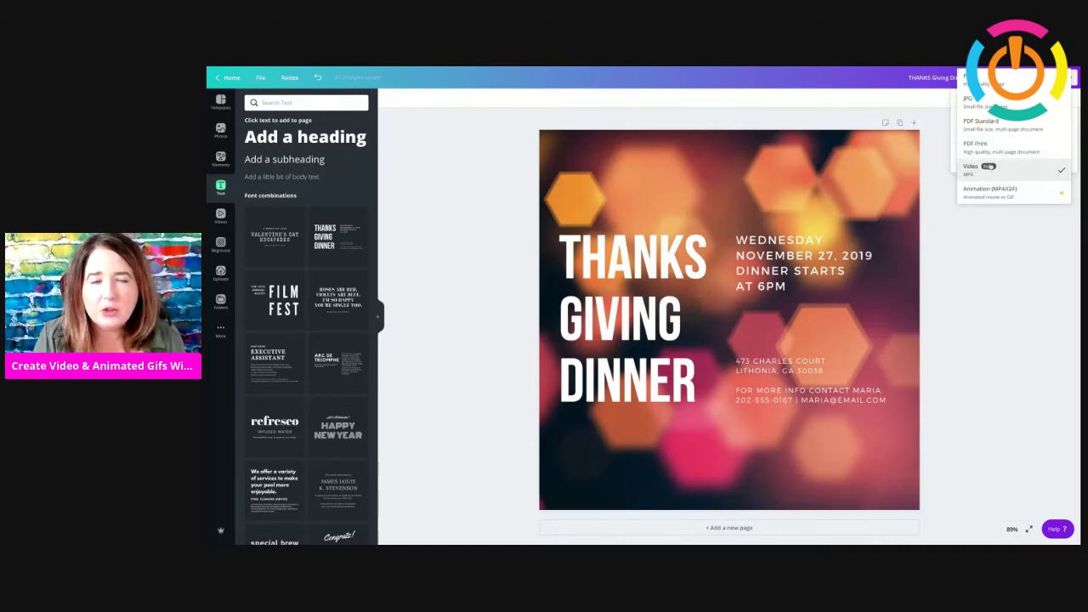
{"action": "left_click", "coordinate": [989, 167]}
{"action": "left_click", "coordinate": [1013, 159]}
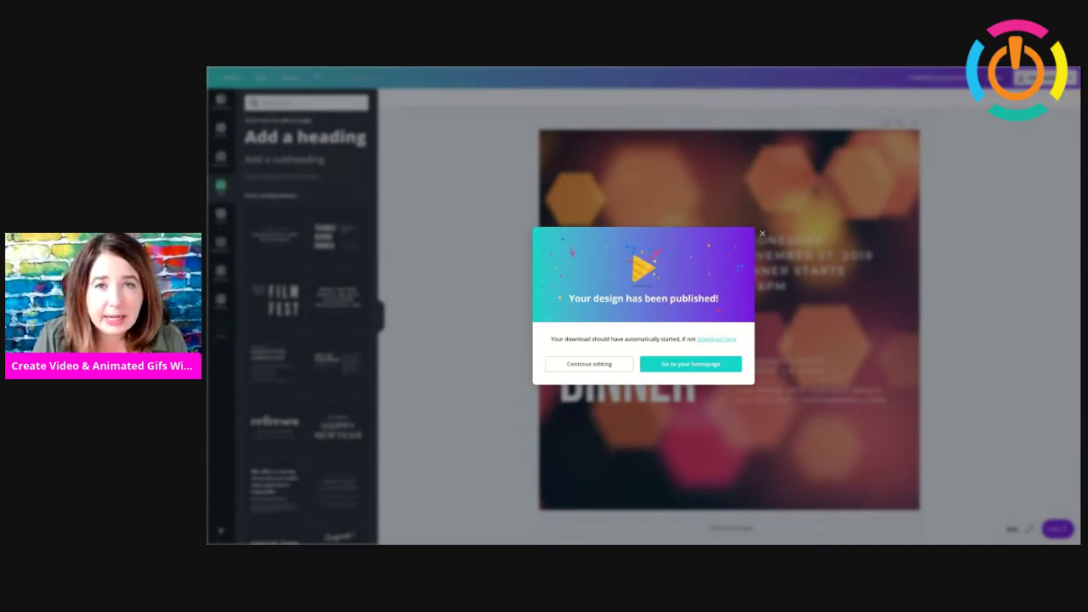
{"action": "left_click", "coordinate": [762, 233]}
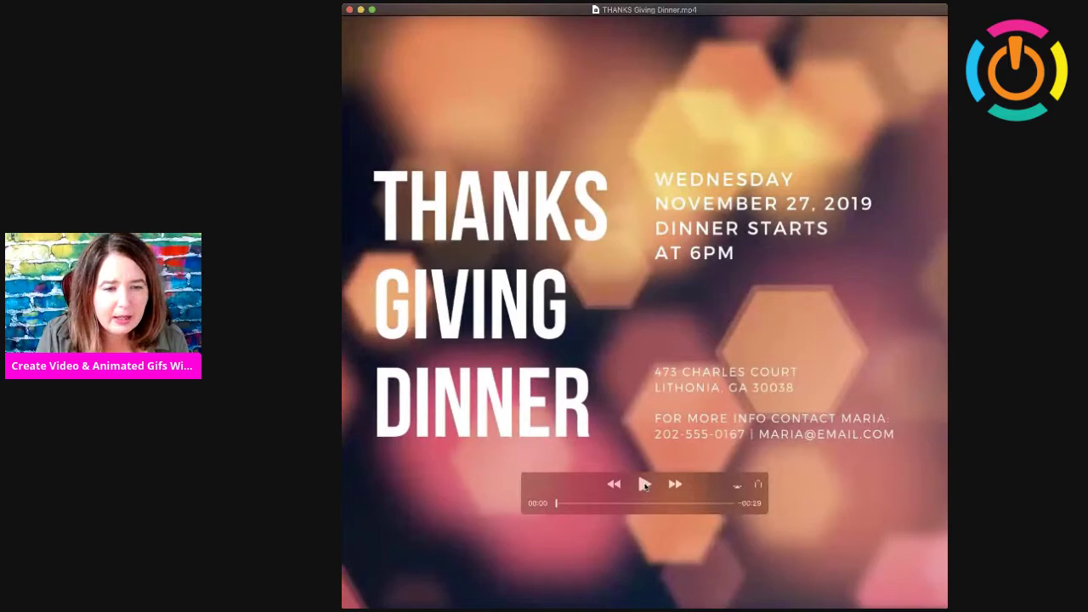
Play the exported file THANKS Giving Dinner.mp4 in the video player to check the result
{"action": "left_click", "coordinate": [644, 484]}
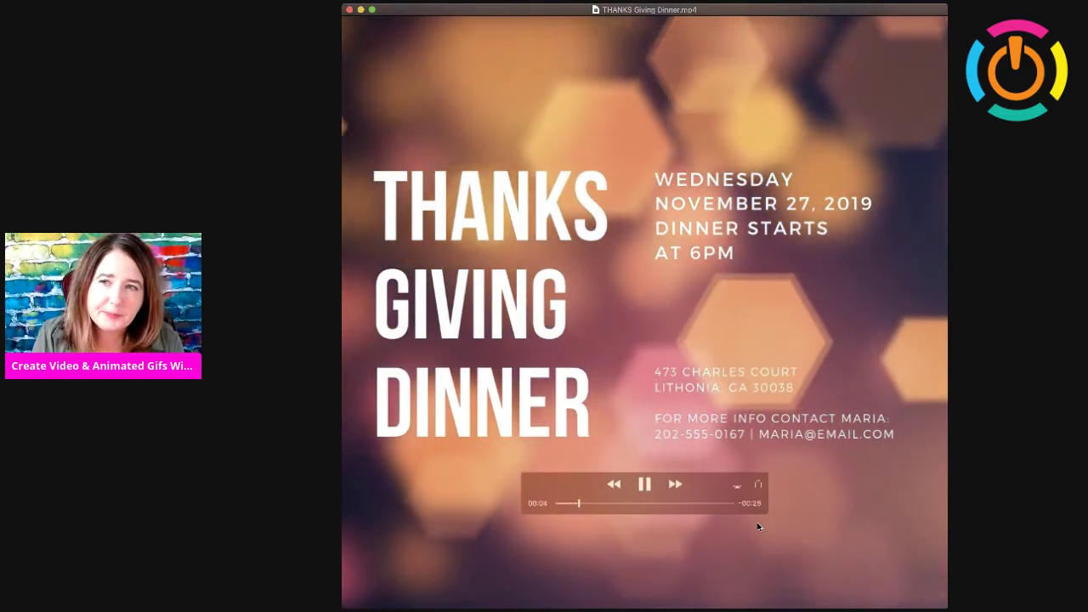
{"action": "mouse_move", "coordinate": [757, 524]}
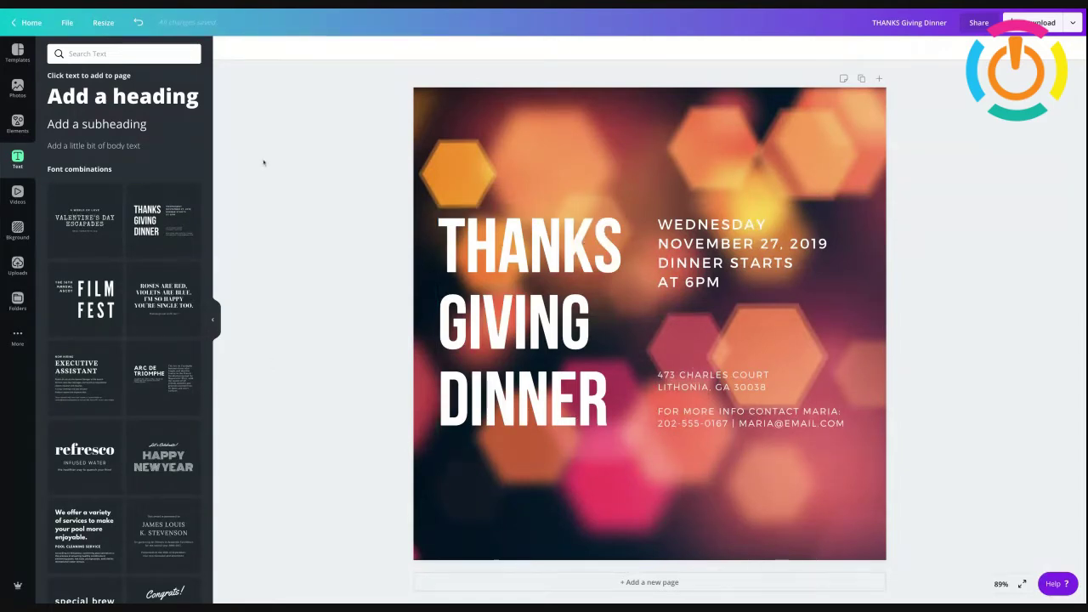
Delete the video background and the heading text from the page, and select the remaining date text block
{"action": "left_click", "coordinate": [529, 147]}
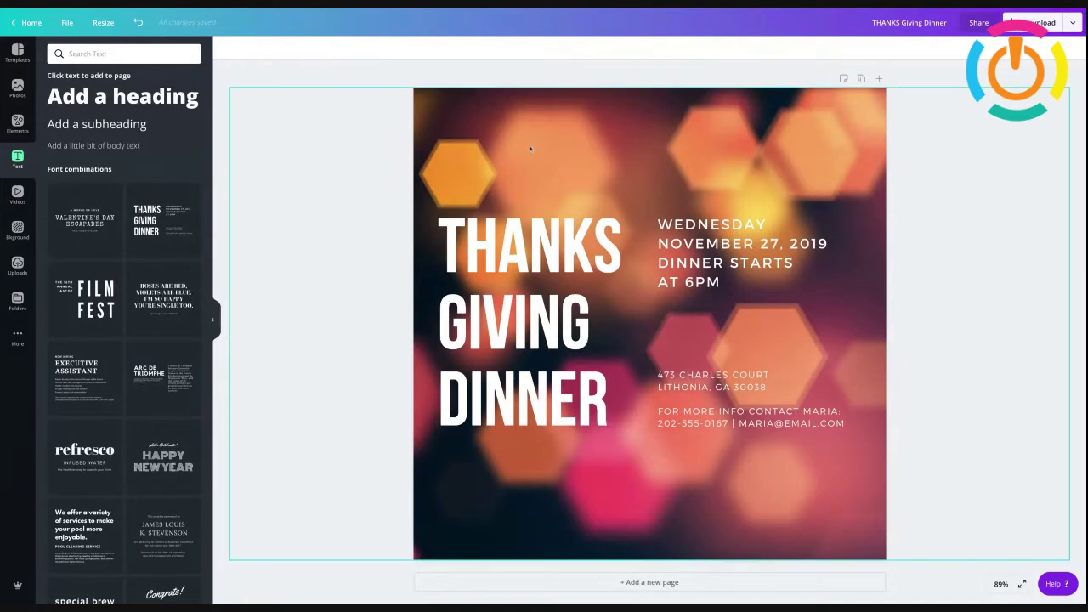
{"action": "key", "text": "Delete"}
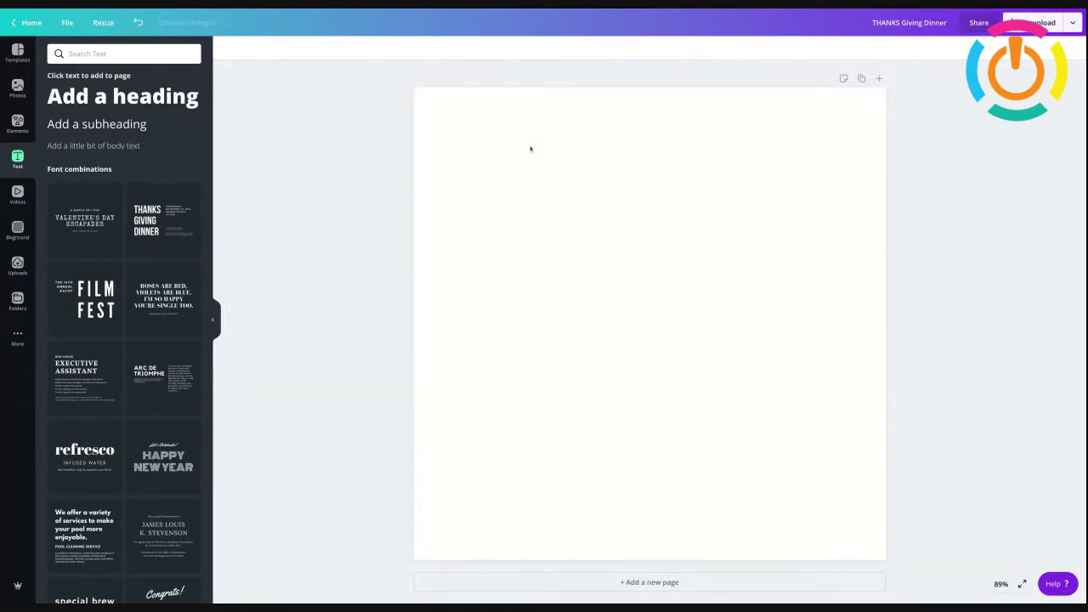
{"action": "left_click", "coordinate": [597, 276]}
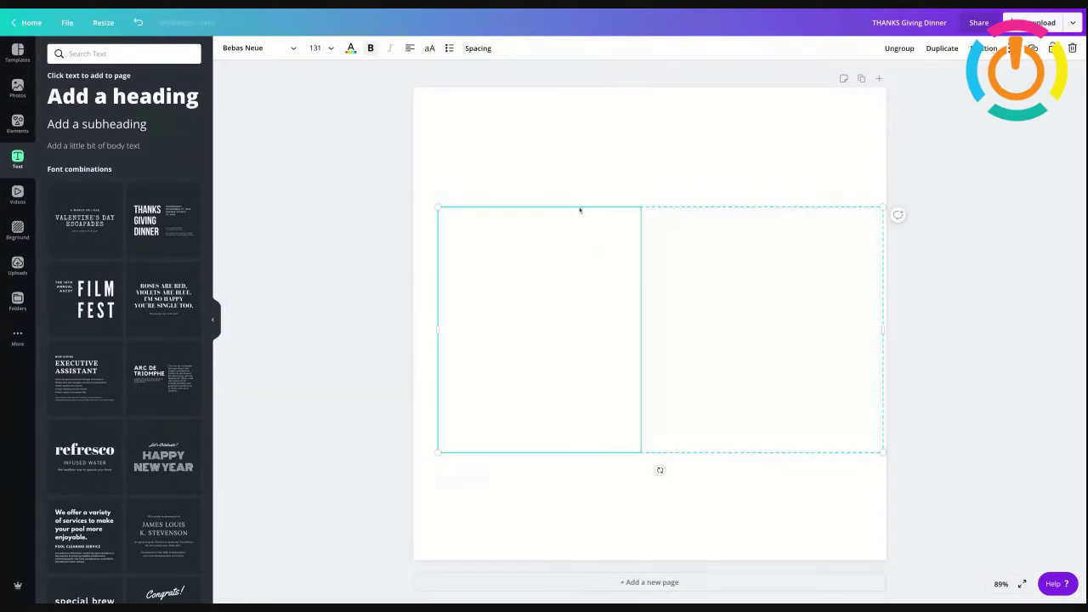
{"action": "left_click", "coordinate": [677, 209]}
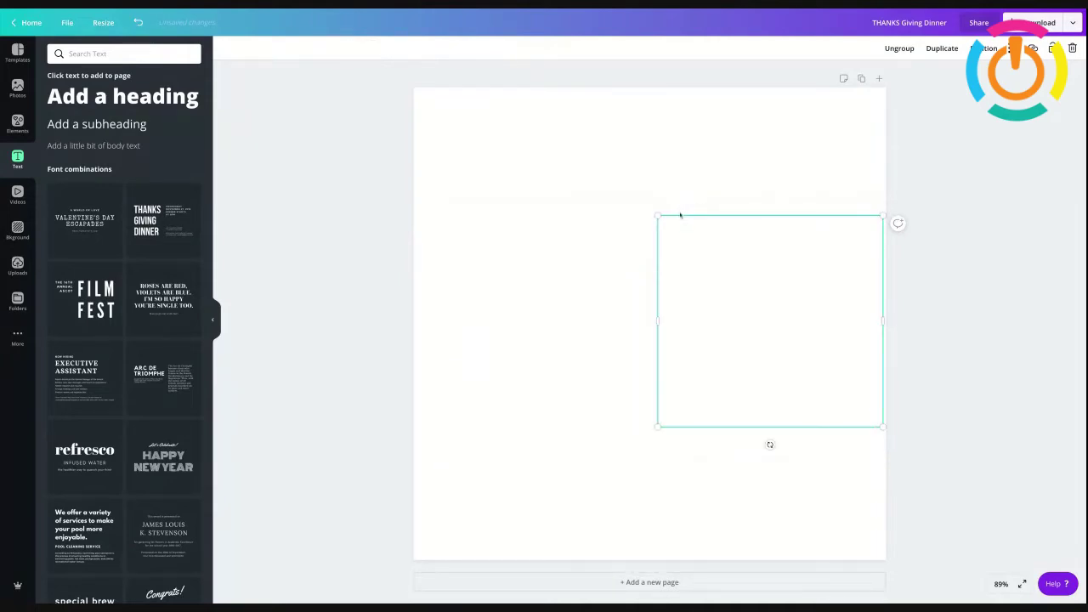
{"action": "left_click", "coordinate": [682, 217]}
{"action": "left_click", "coordinate": [676, 220]}
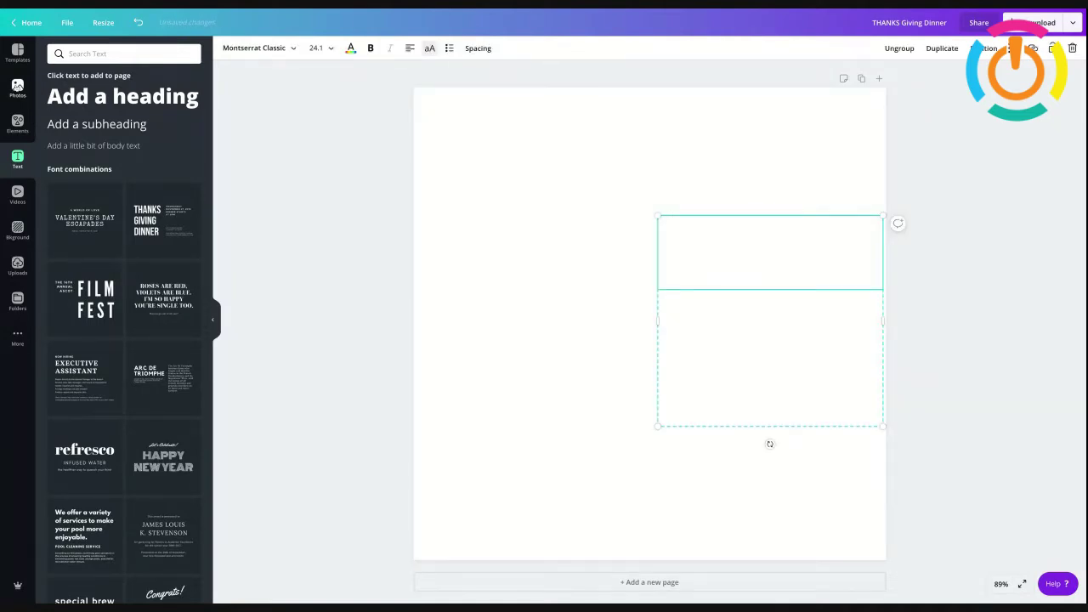
Browse the Instagram post templates and apply the recently used Fresh and Organic lemon template to the current page
{"action": "left_click", "coordinate": [18, 53]}
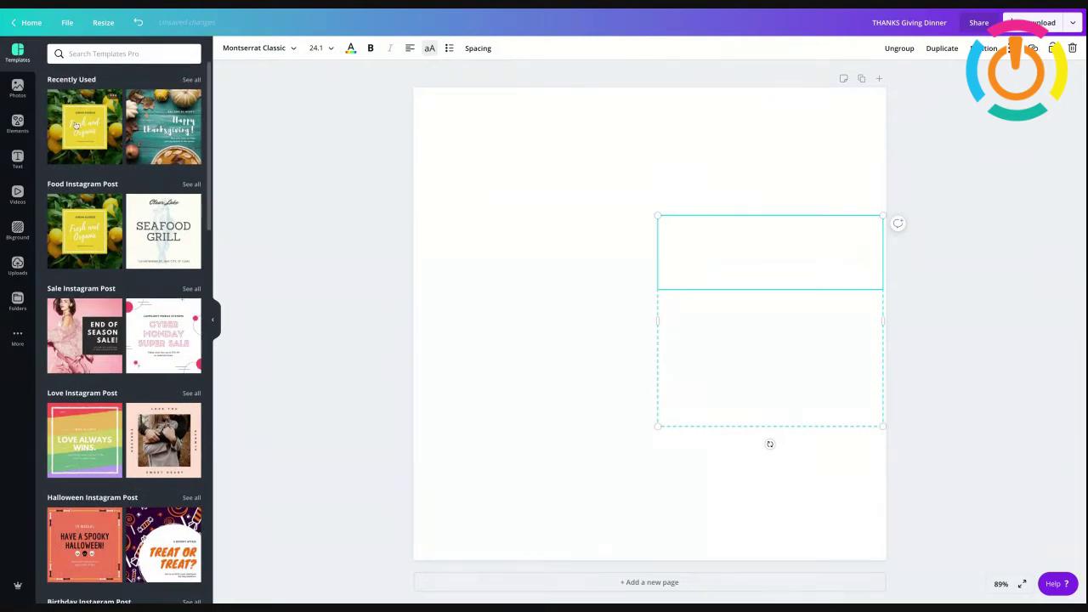
{"action": "scroll", "coordinate": [168, 272], "scroll_direction": "down", "scroll_amount": 6}
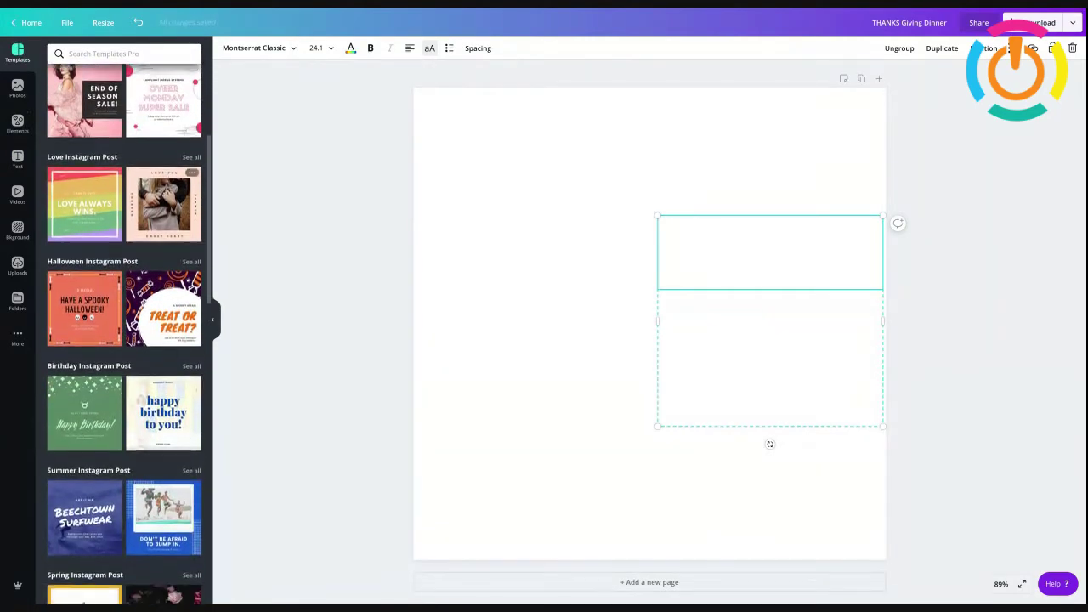
{"action": "scroll", "coordinate": [167, 193], "scroll_direction": "down", "scroll_amount": 3}
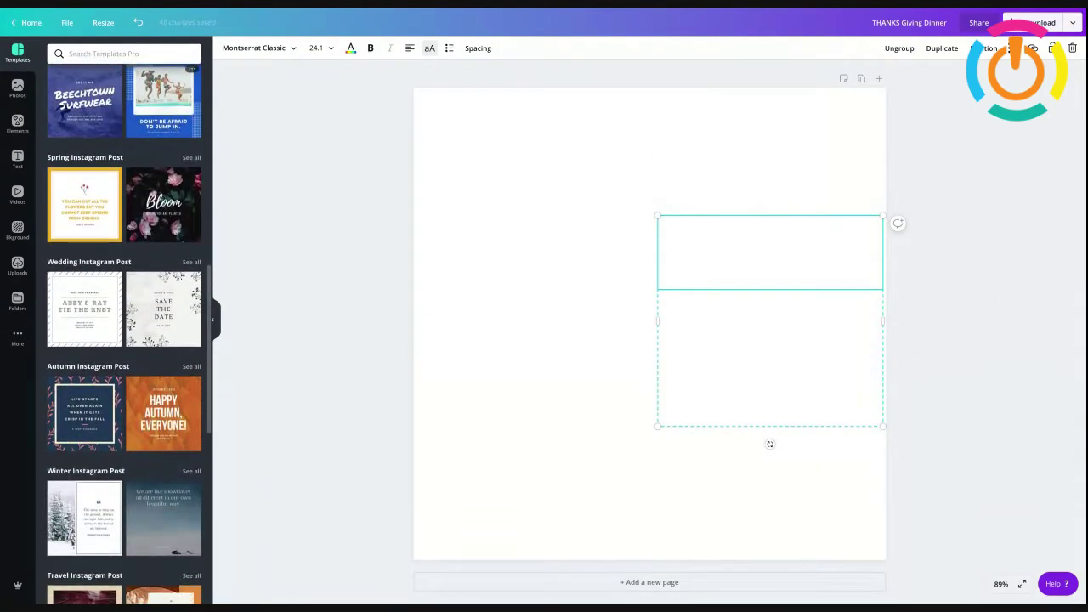
{"action": "scroll", "coordinate": [89, 170], "scroll_direction": "up", "scroll_amount": 9}
{"action": "left_click", "coordinate": [95, 143]}
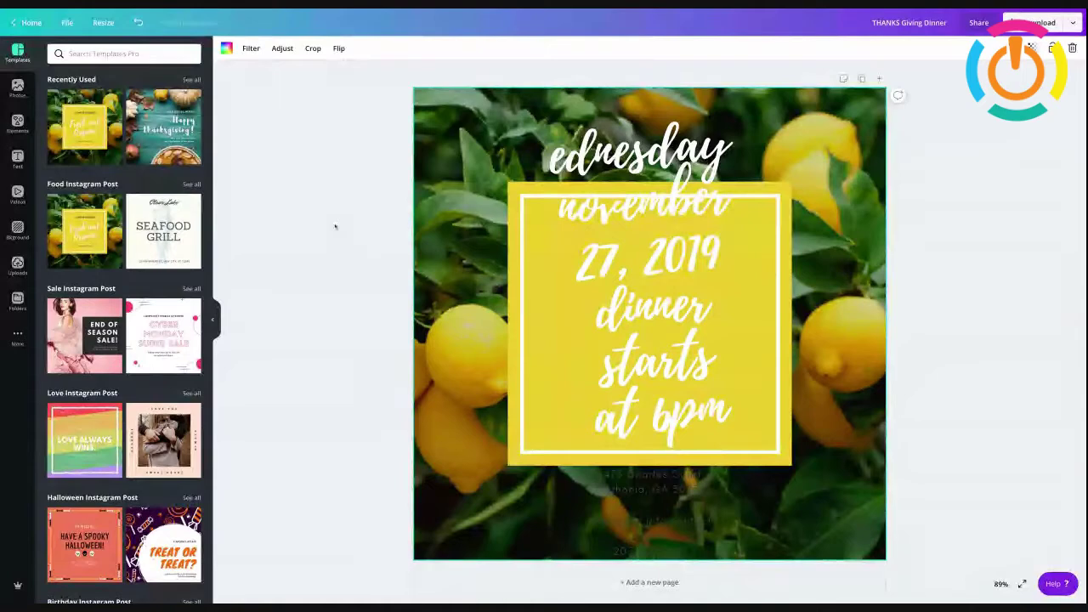
Delete the lemon background photo from the page
{"action": "left_click", "coordinate": [633, 257]}
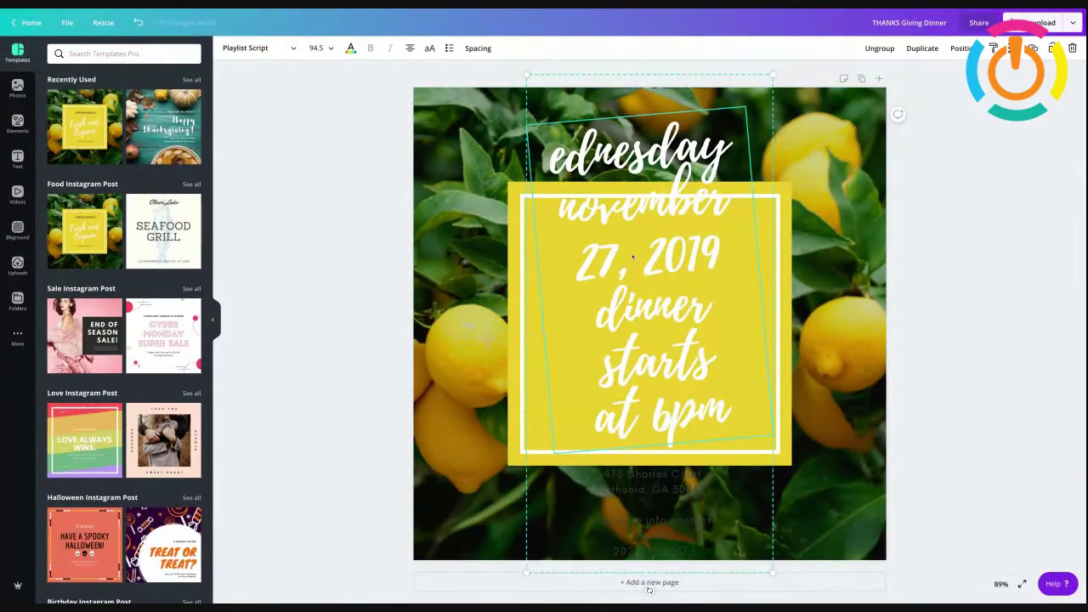
{"action": "left_click", "coordinate": [460, 223]}
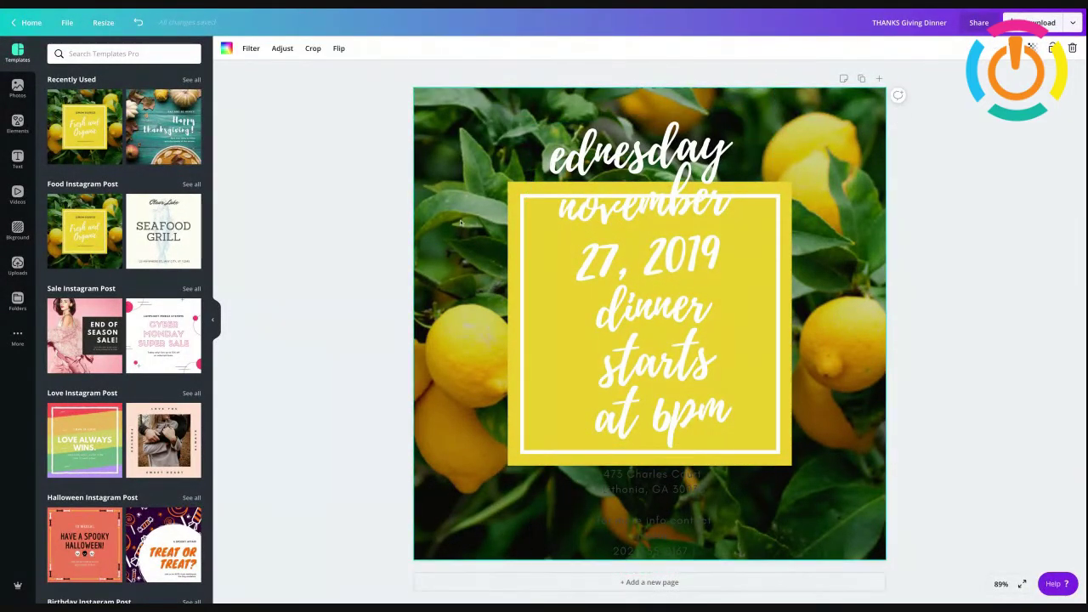
{"action": "key", "text": "Delete"}
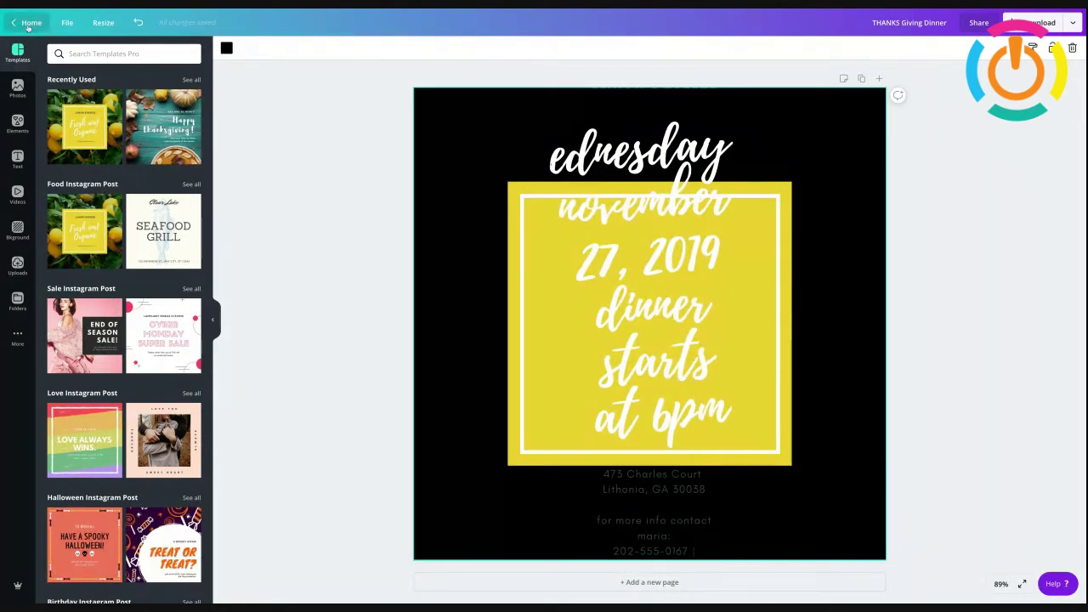
Leave this design, create a new blank Instagram Post, and apply the recently used Fresh and Organic lemon template
{"action": "left_click", "coordinate": [31, 24]}
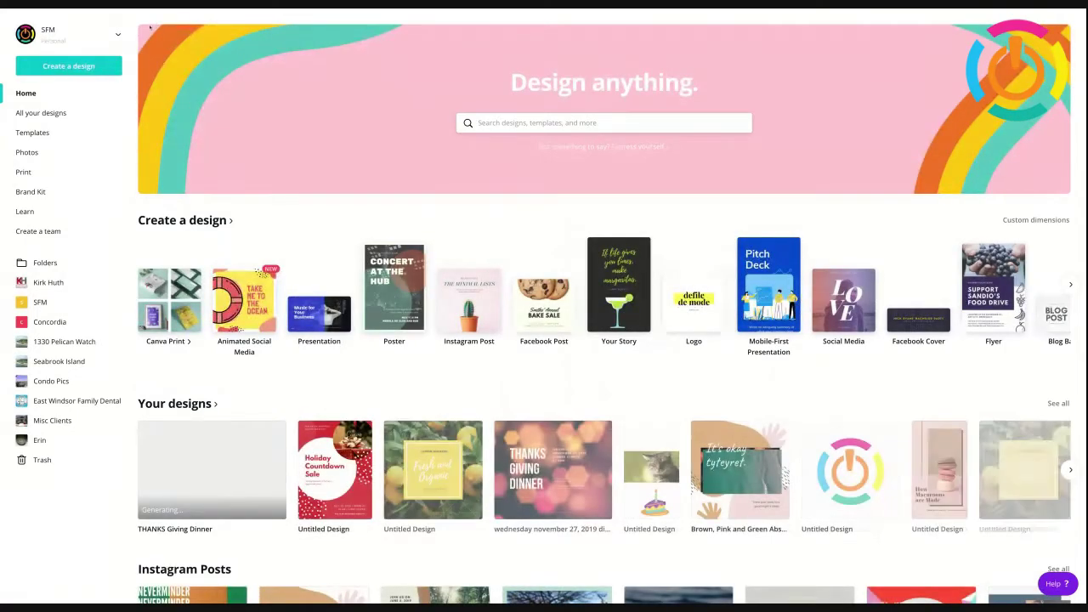
{"action": "left_click", "coordinate": [65, 67]}
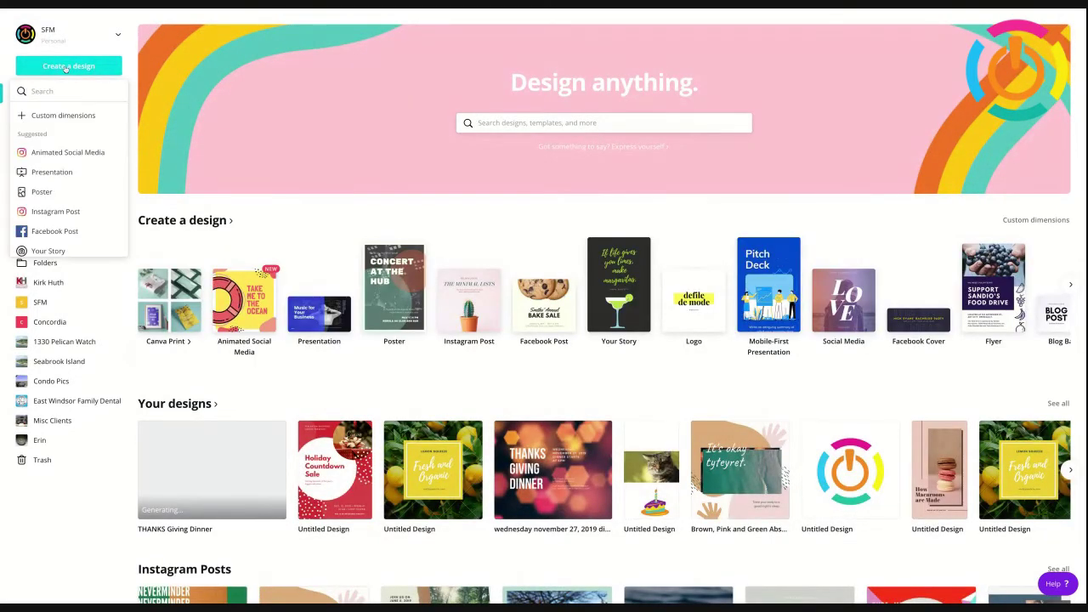
{"action": "left_click", "coordinate": [65, 67]}
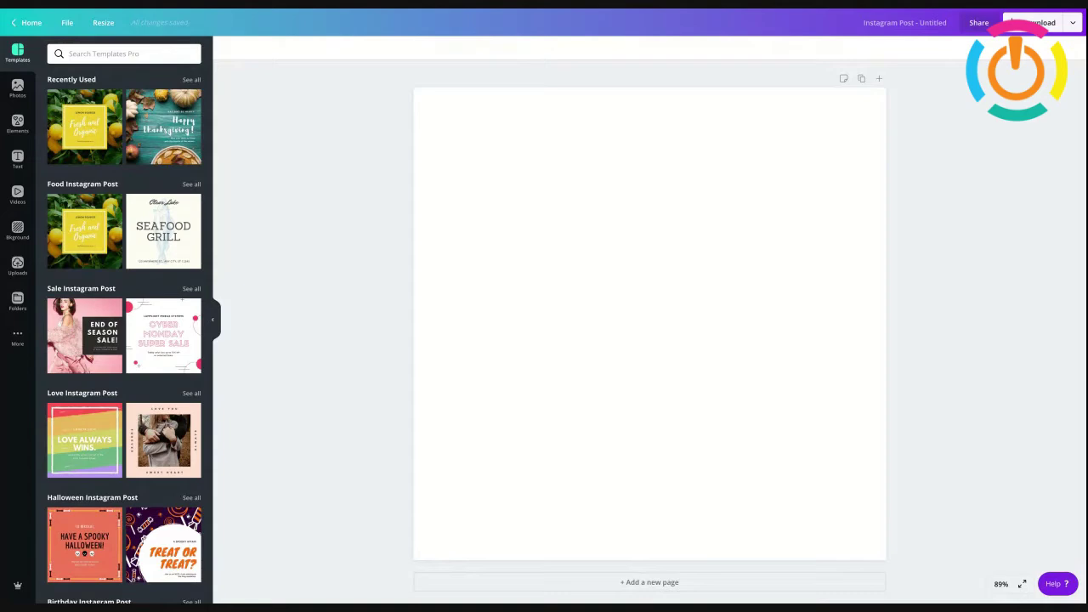
{"action": "left_click", "coordinate": [85, 128]}
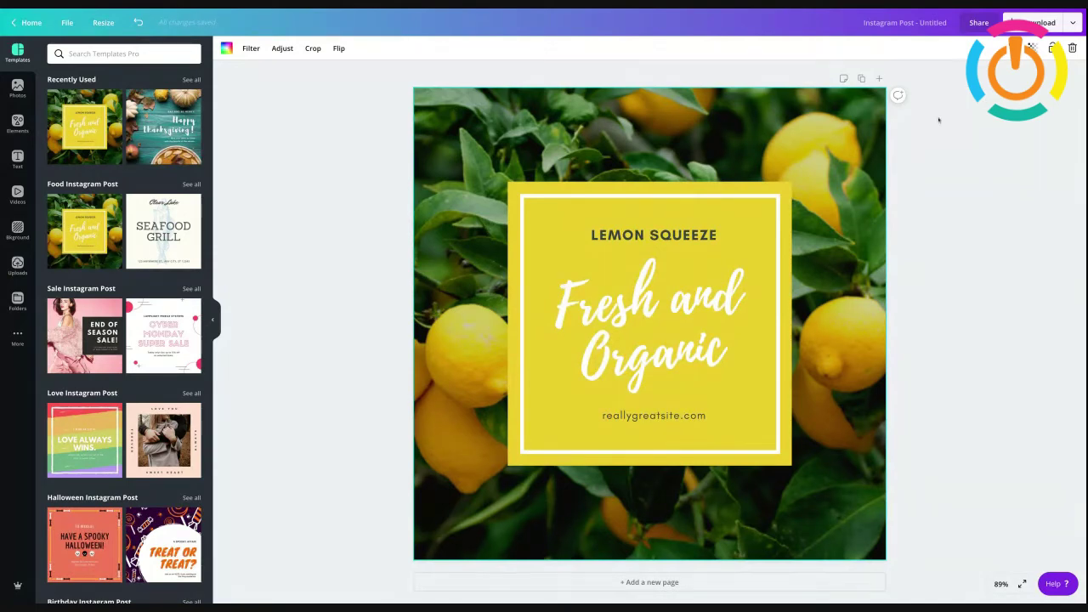
Open the Animation publishing options, preview the Pan animation style, and choose Slide
{"action": "left_click", "coordinate": [1076, 30]}
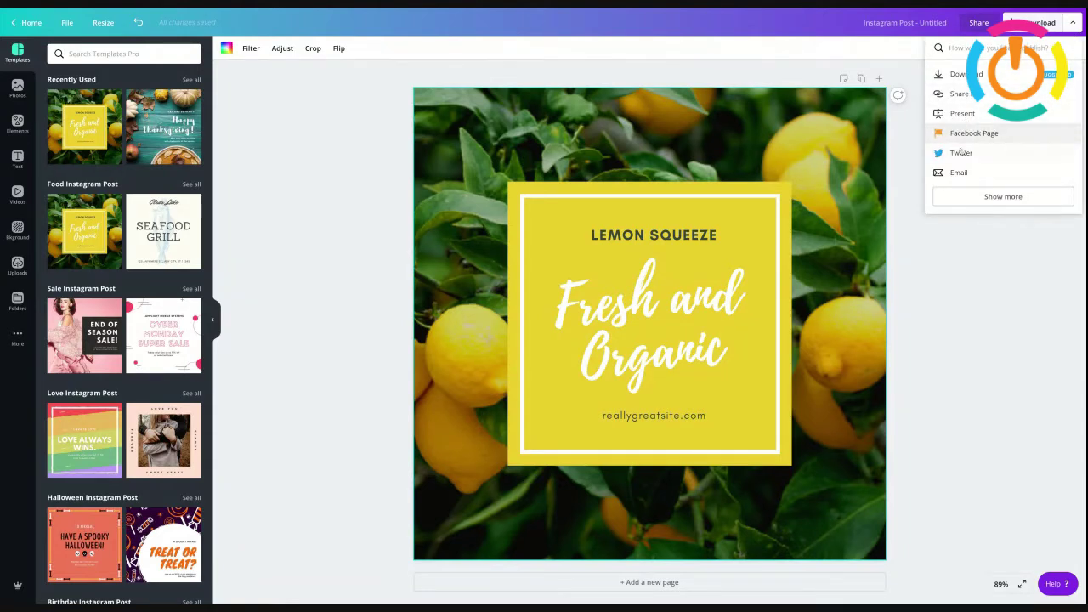
{"action": "left_click", "coordinate": [992, 203]}
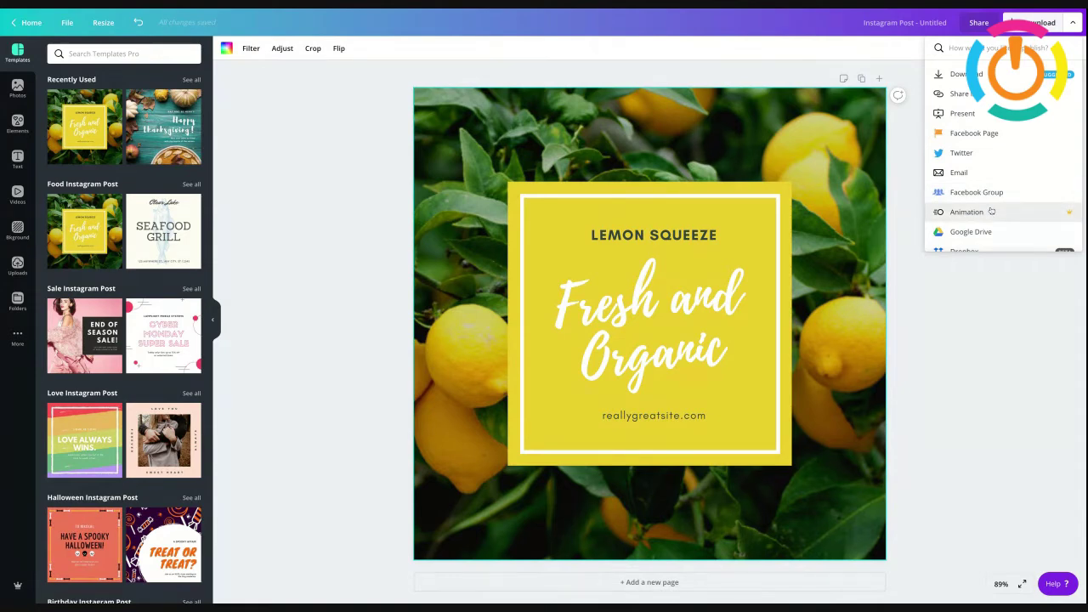
{"action": "left_click", "coordinate": [967, 212]}
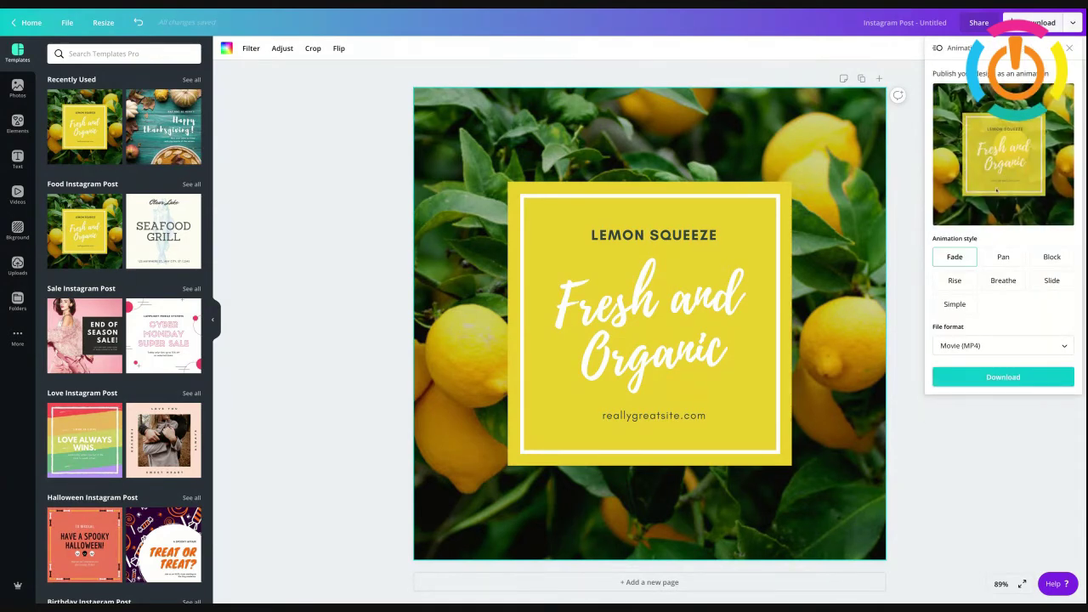
{"action": "left_click", "coordinate": [1005, 258]}
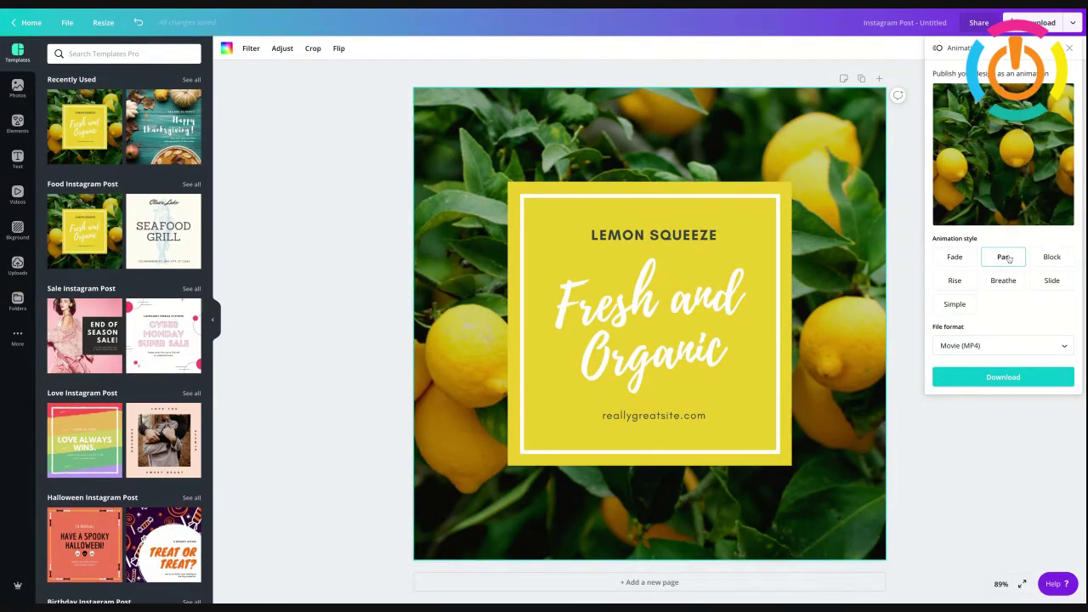
{"action": "left_click", "coordinate": [1052, 287]}
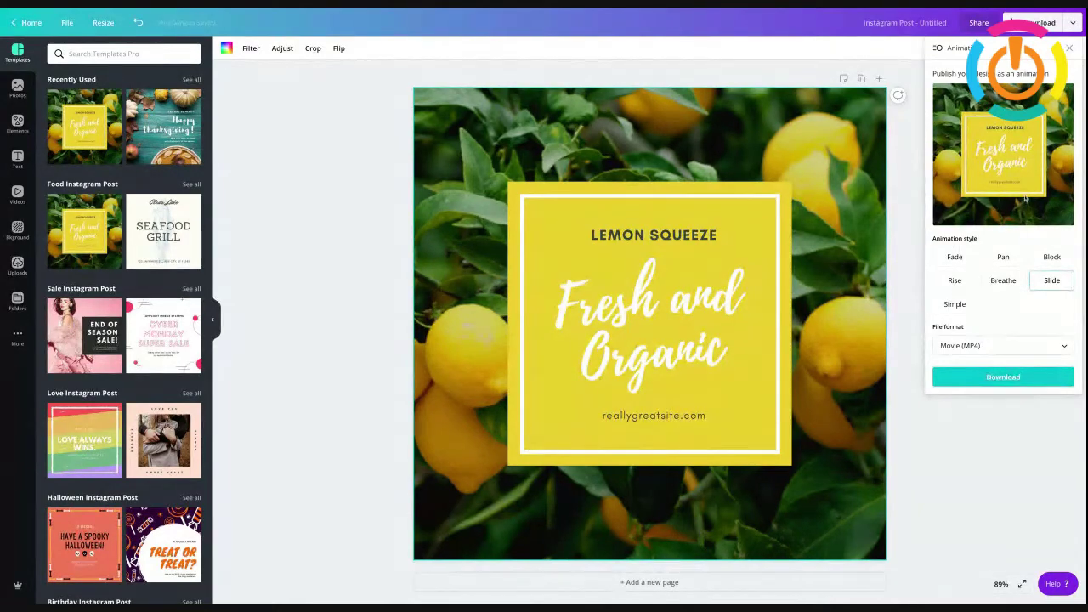
Keep Movie (MP4) as the file format and download the animated design
{"action": "left_click", "coordinate": [1000, 346]}
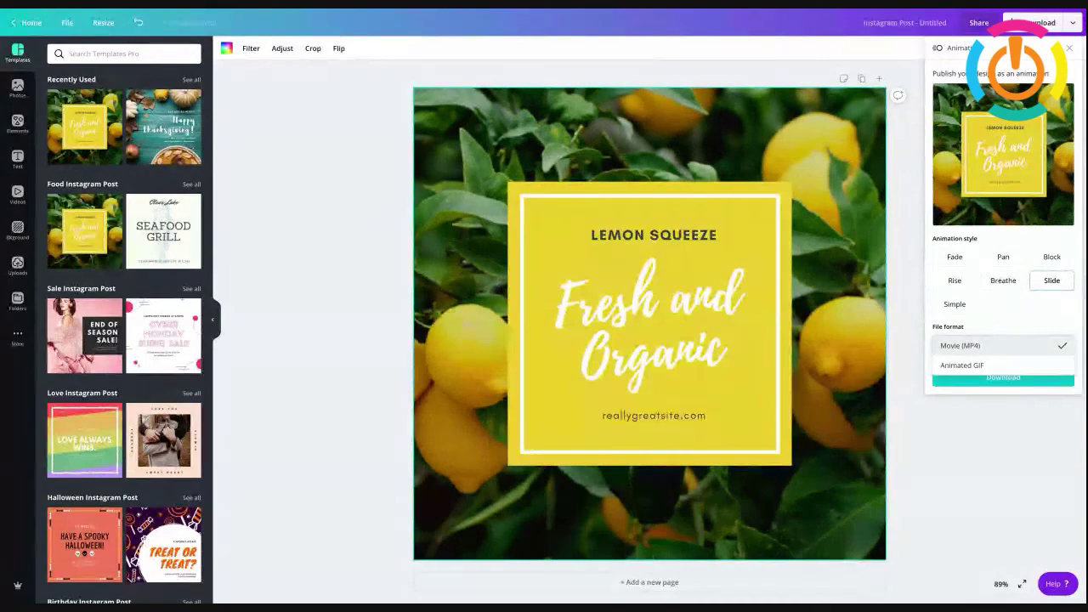
{"action": "left_click", "coordinate": [1019, 345]}
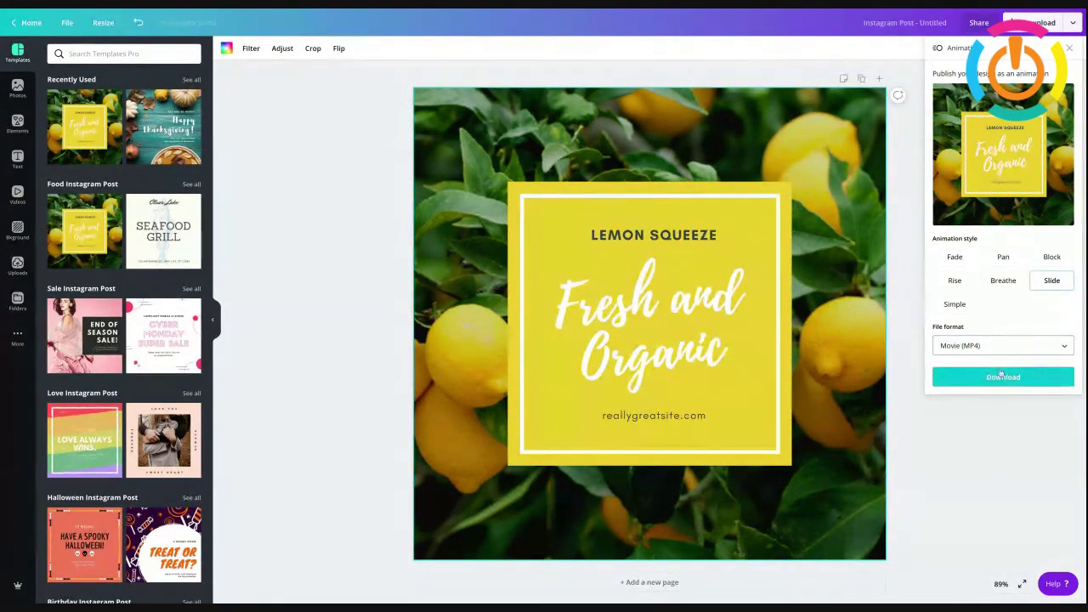
{"action": "left_click", "coordinate": [1012, 377]}
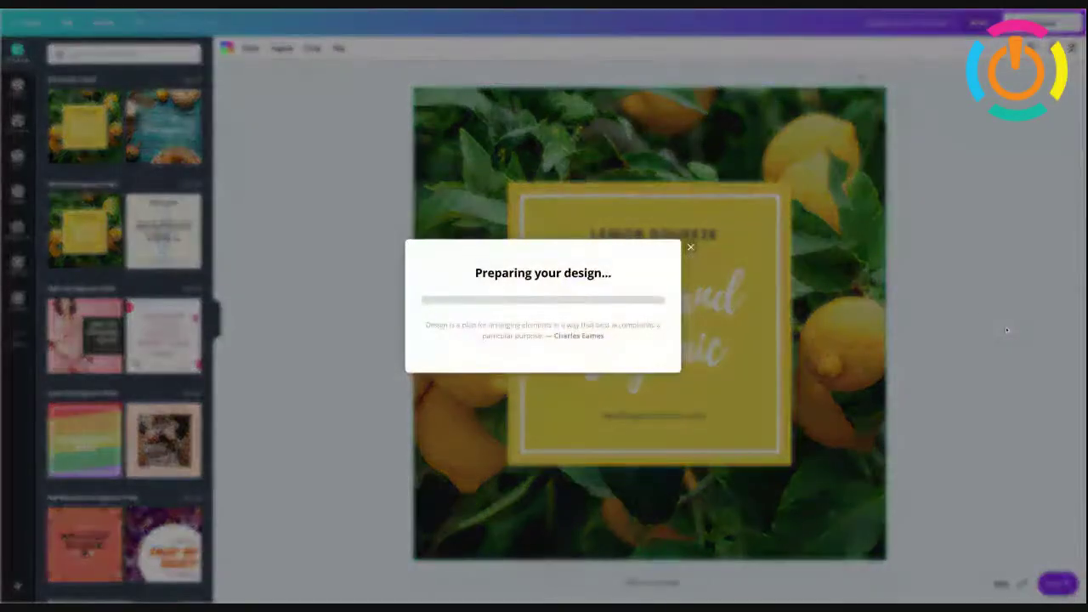